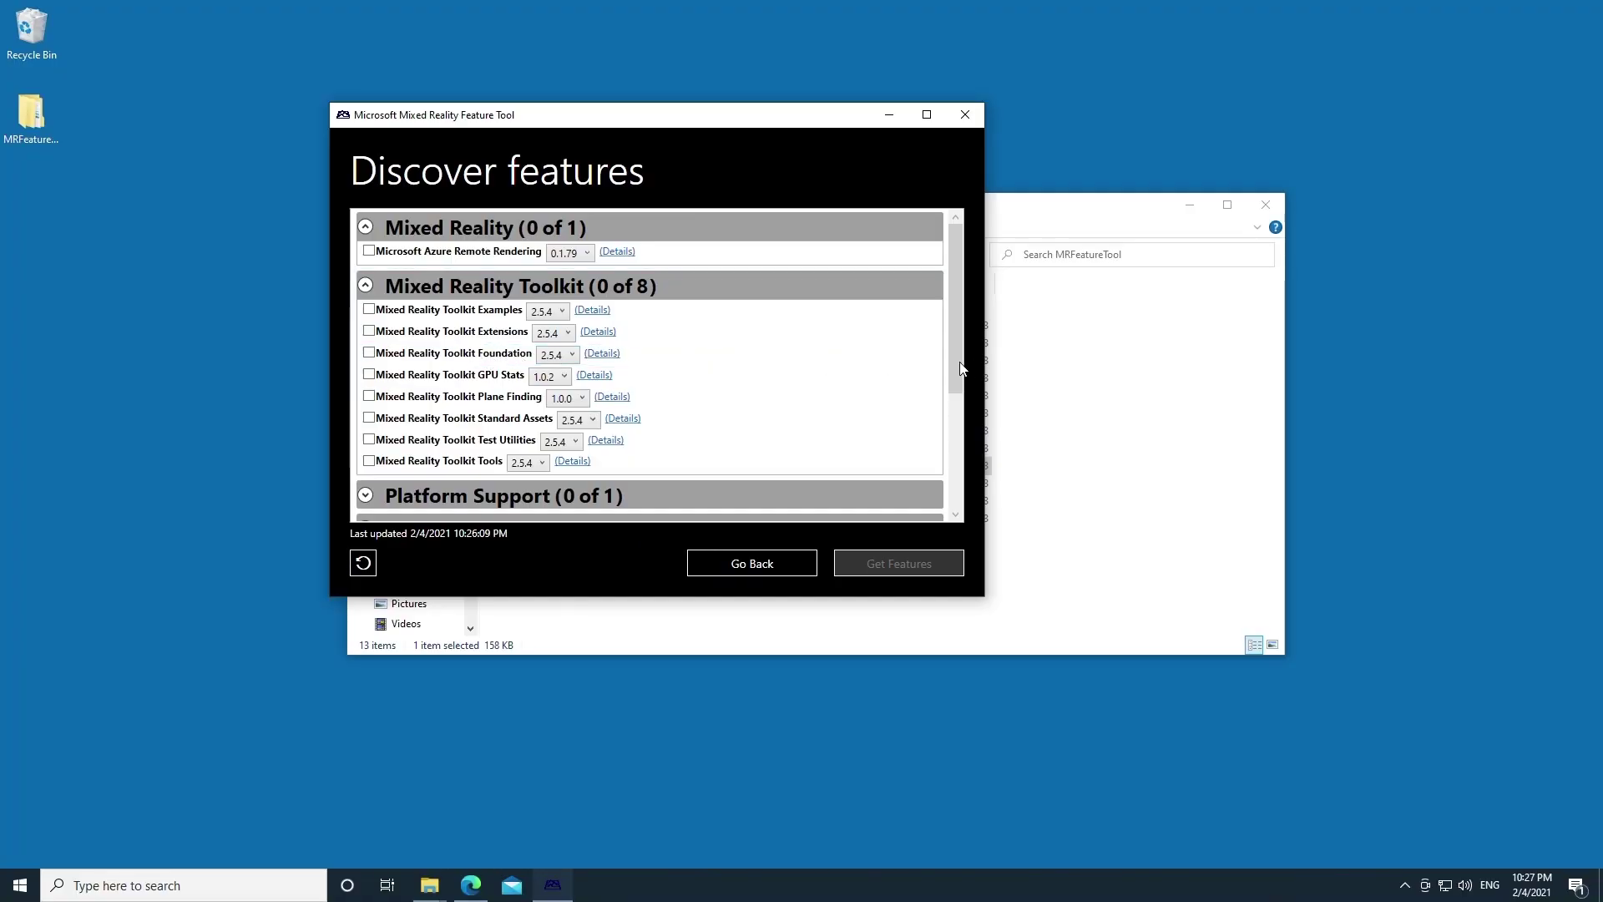
- Expand Platform Support, then Spatial Audio and Other features further down the Discover features list
left_click(963, 482)
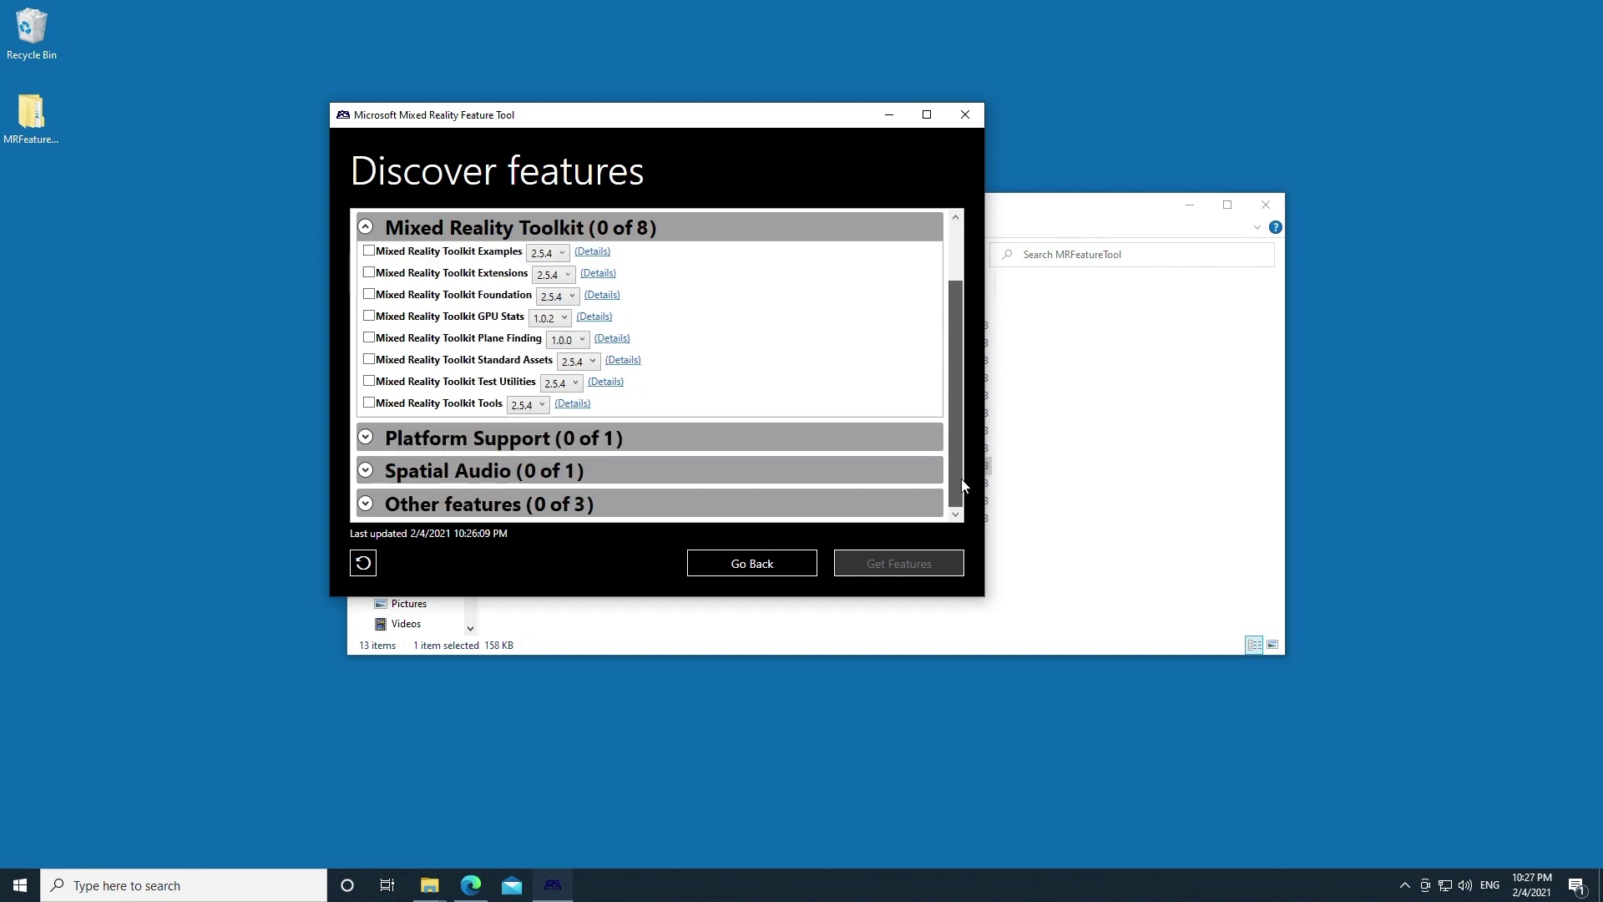
left_click(365, 439)
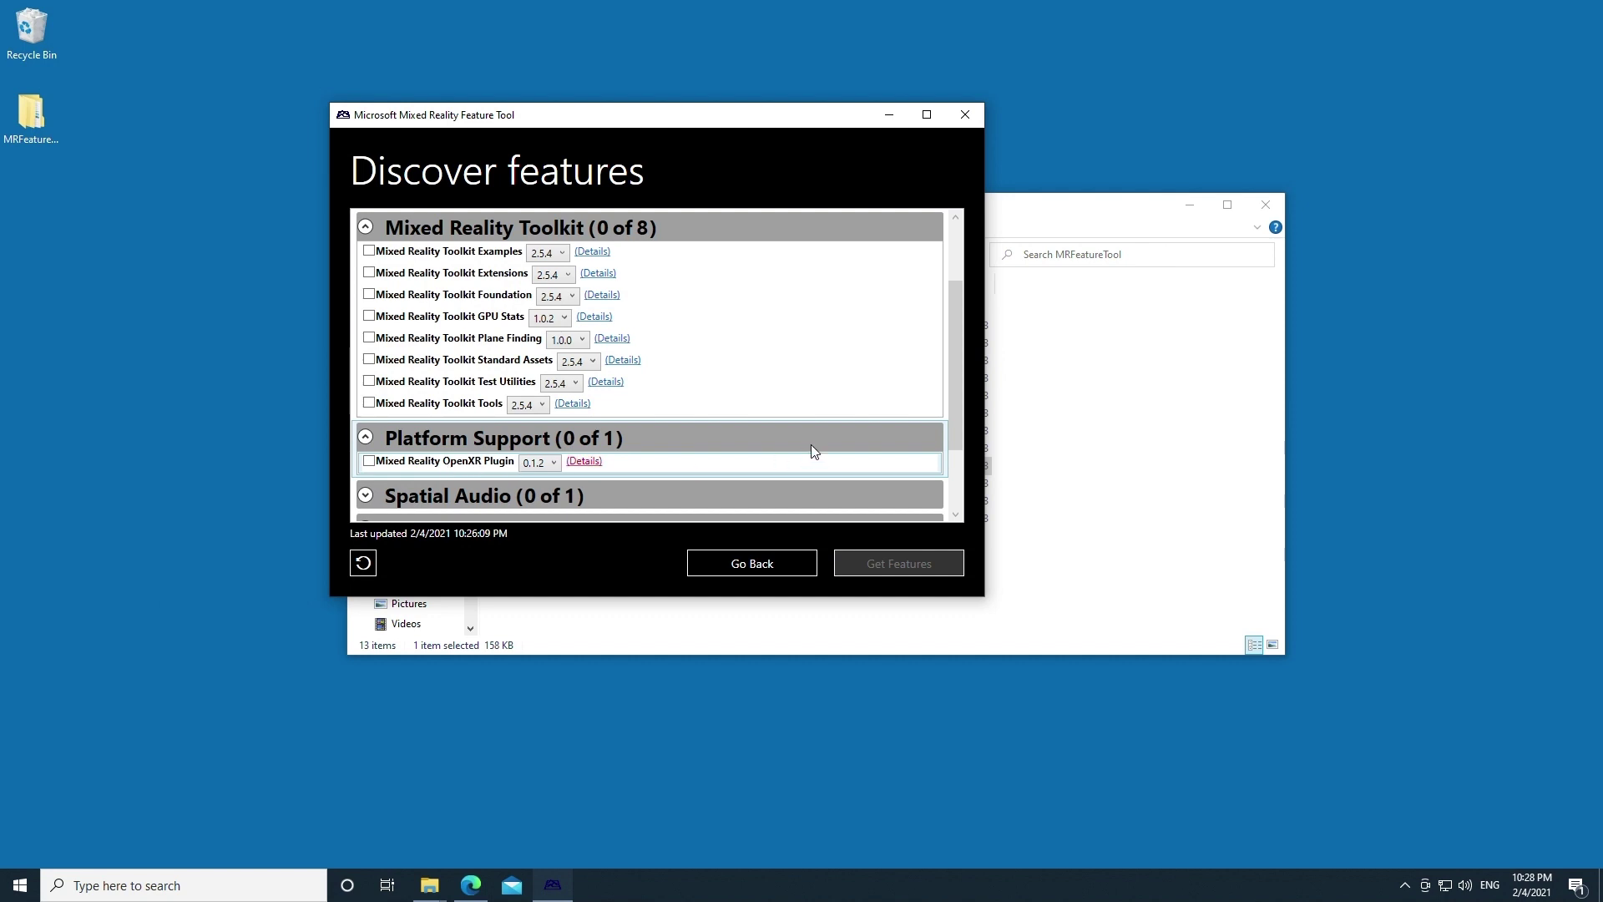
left_click(957, 515)
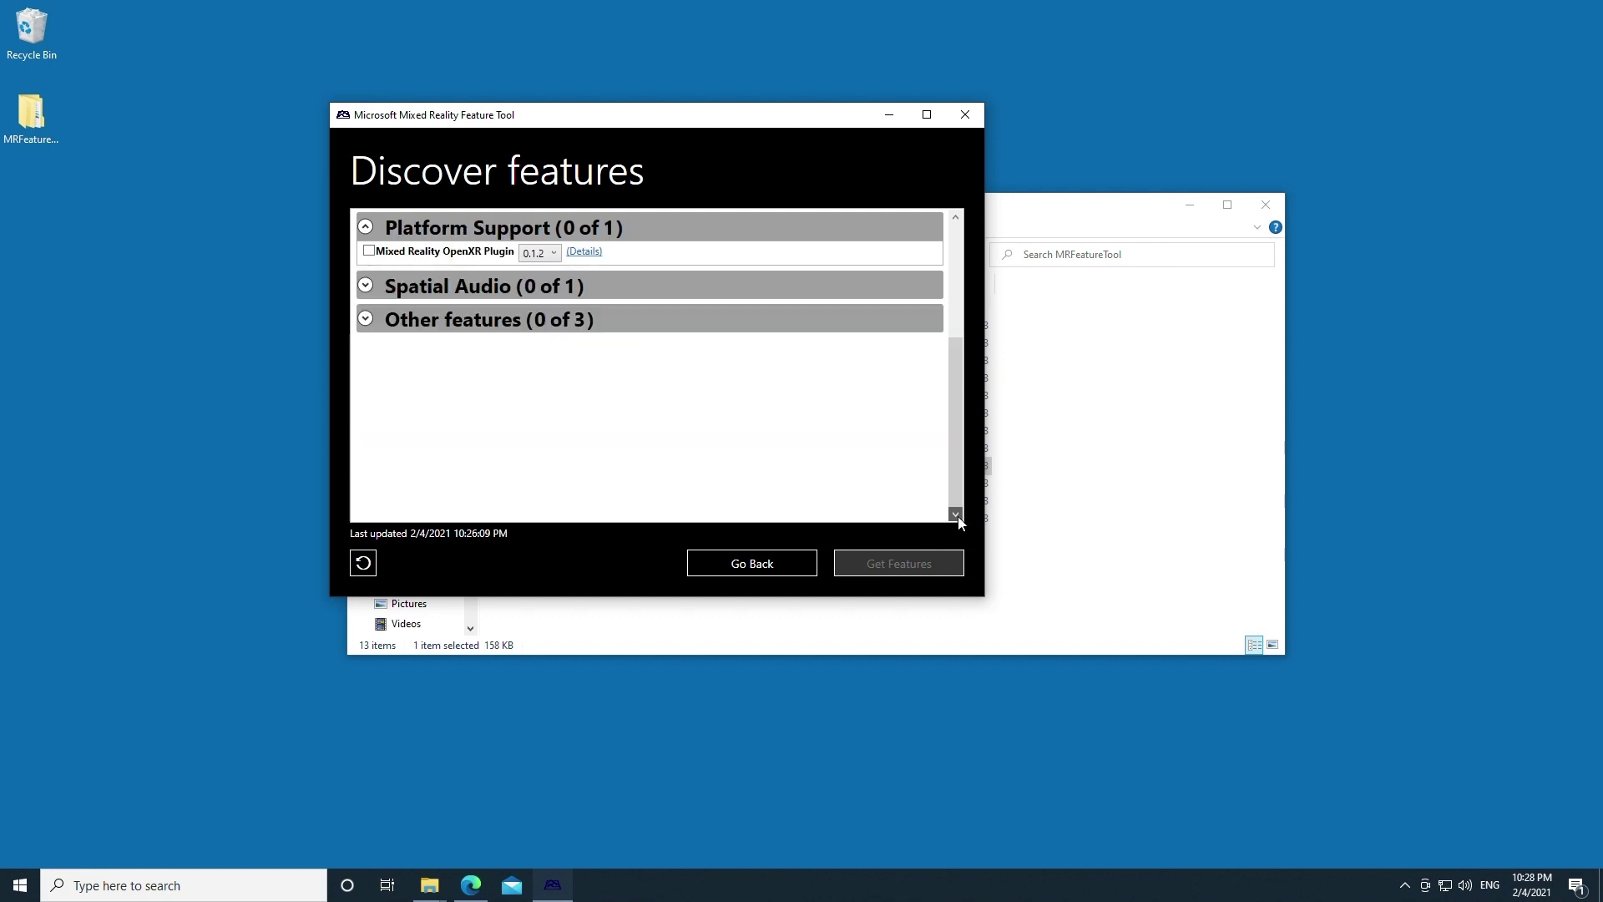
left_click(372, 286)
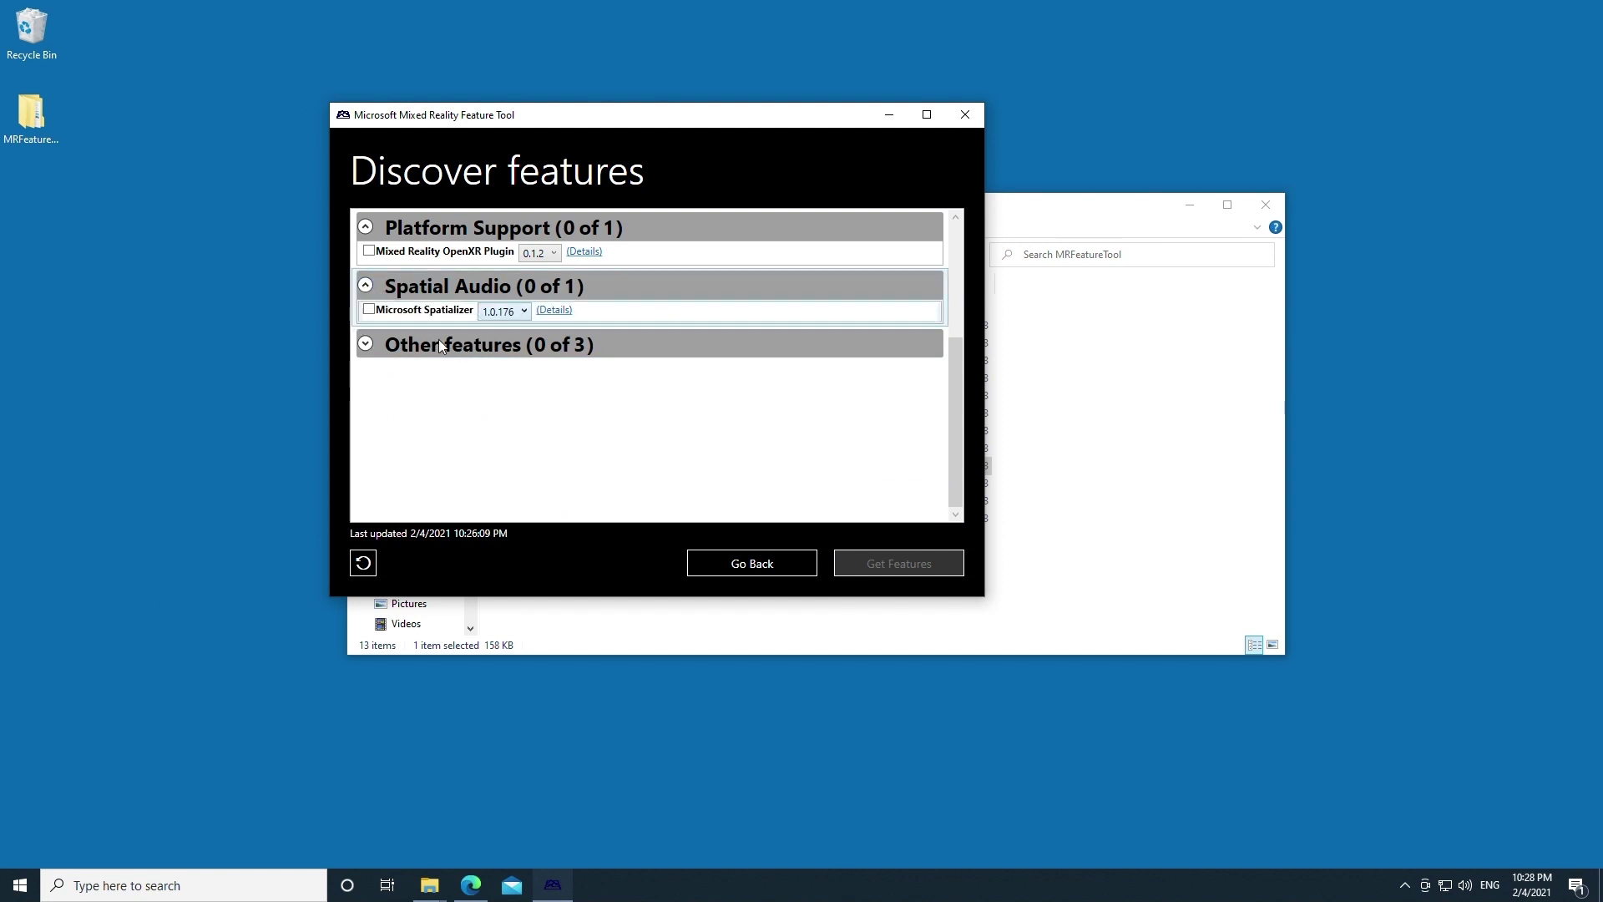
left_click(366, 344)
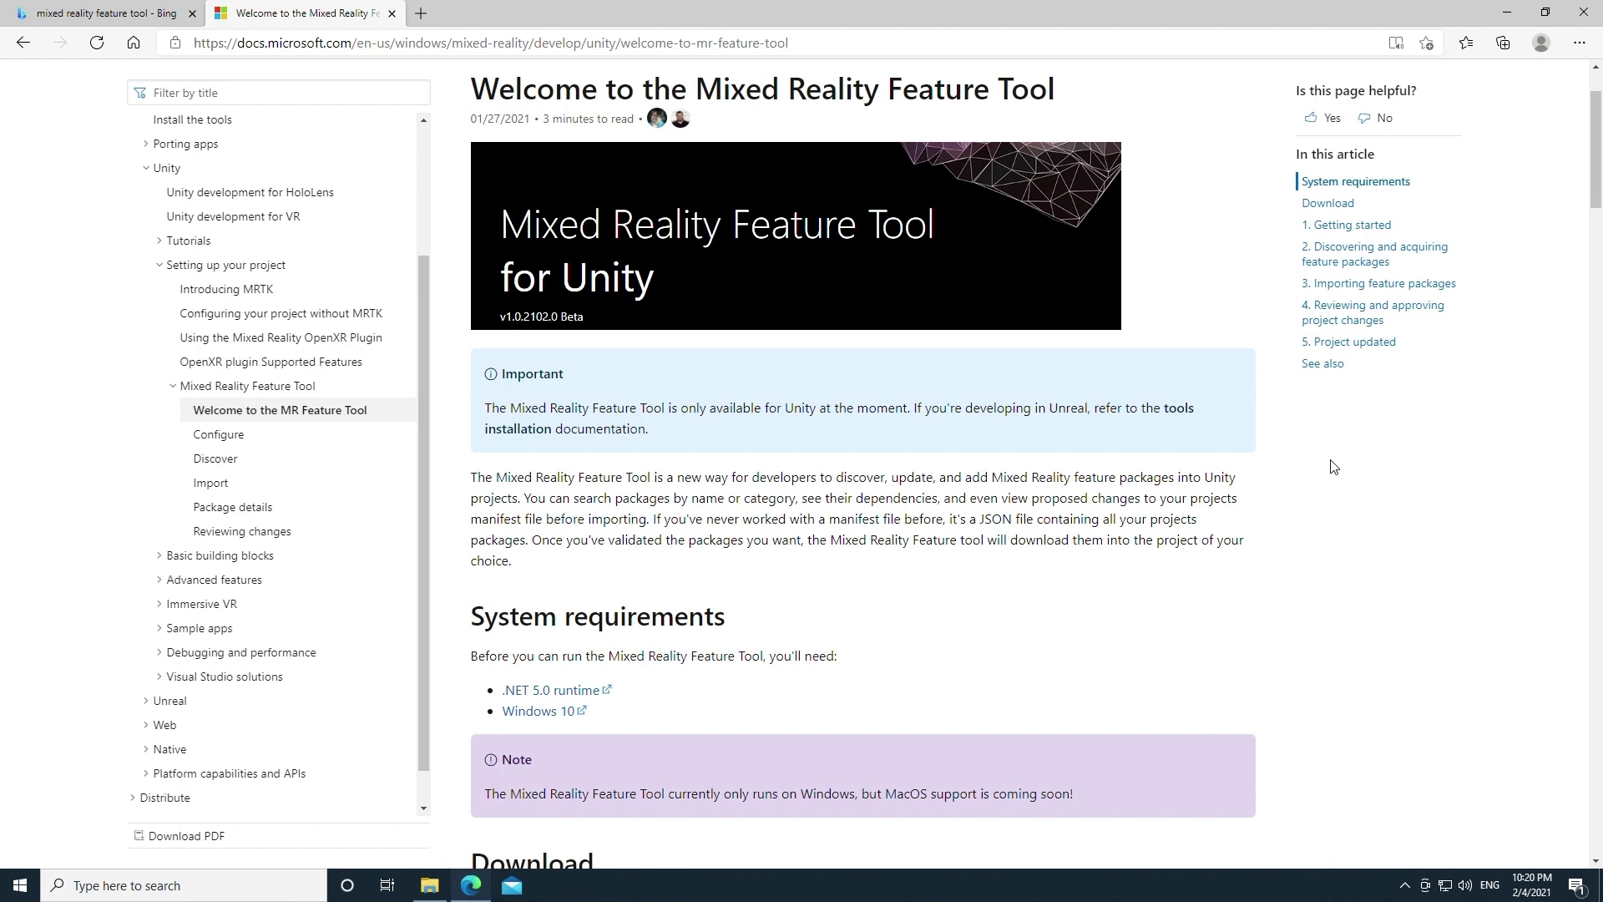
- Download MRFeatureTool-1.0.2102-beta.zip using the 'Download the latest version' link
scroll(1333, 466, "up", 2)
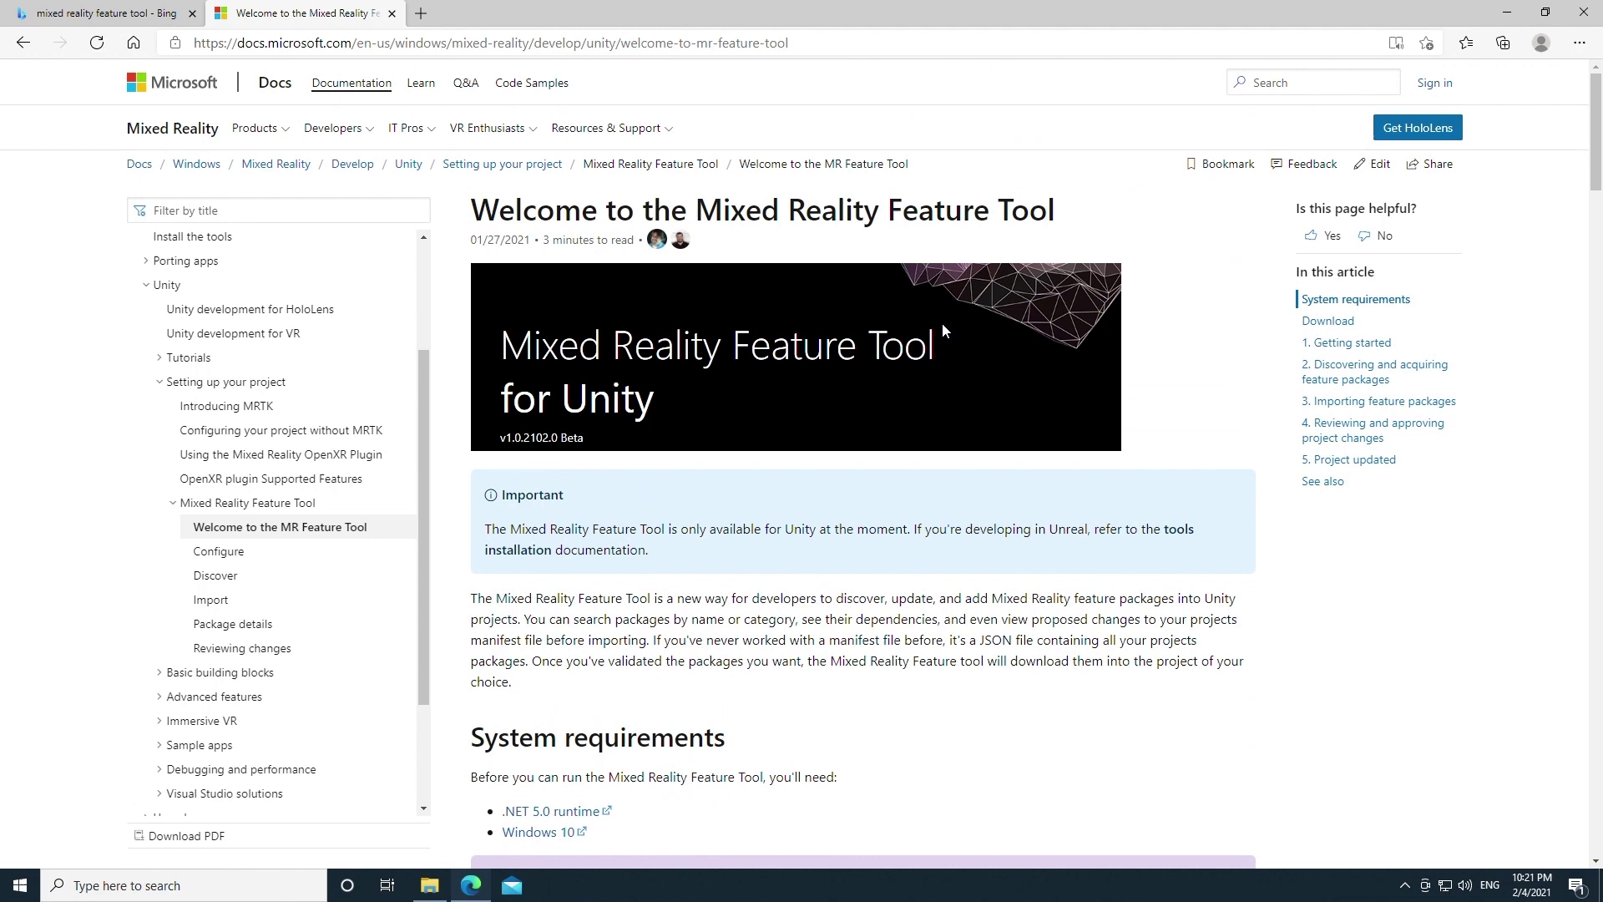
scroll(954, 298, "down", 3)
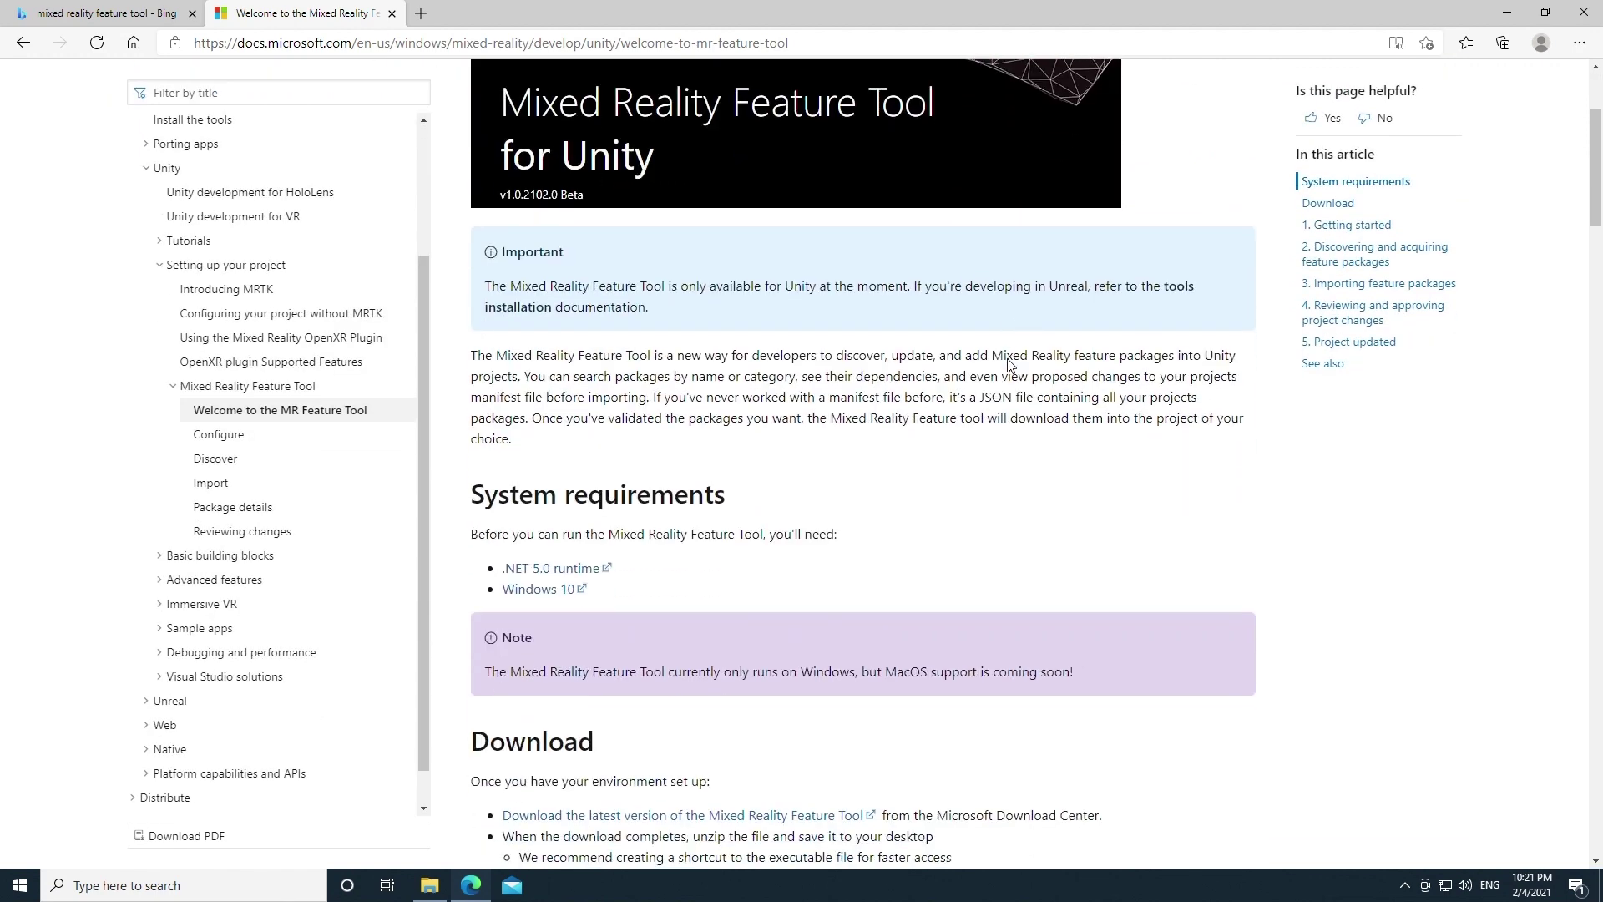
scroll(1015, 366, "down", 3)
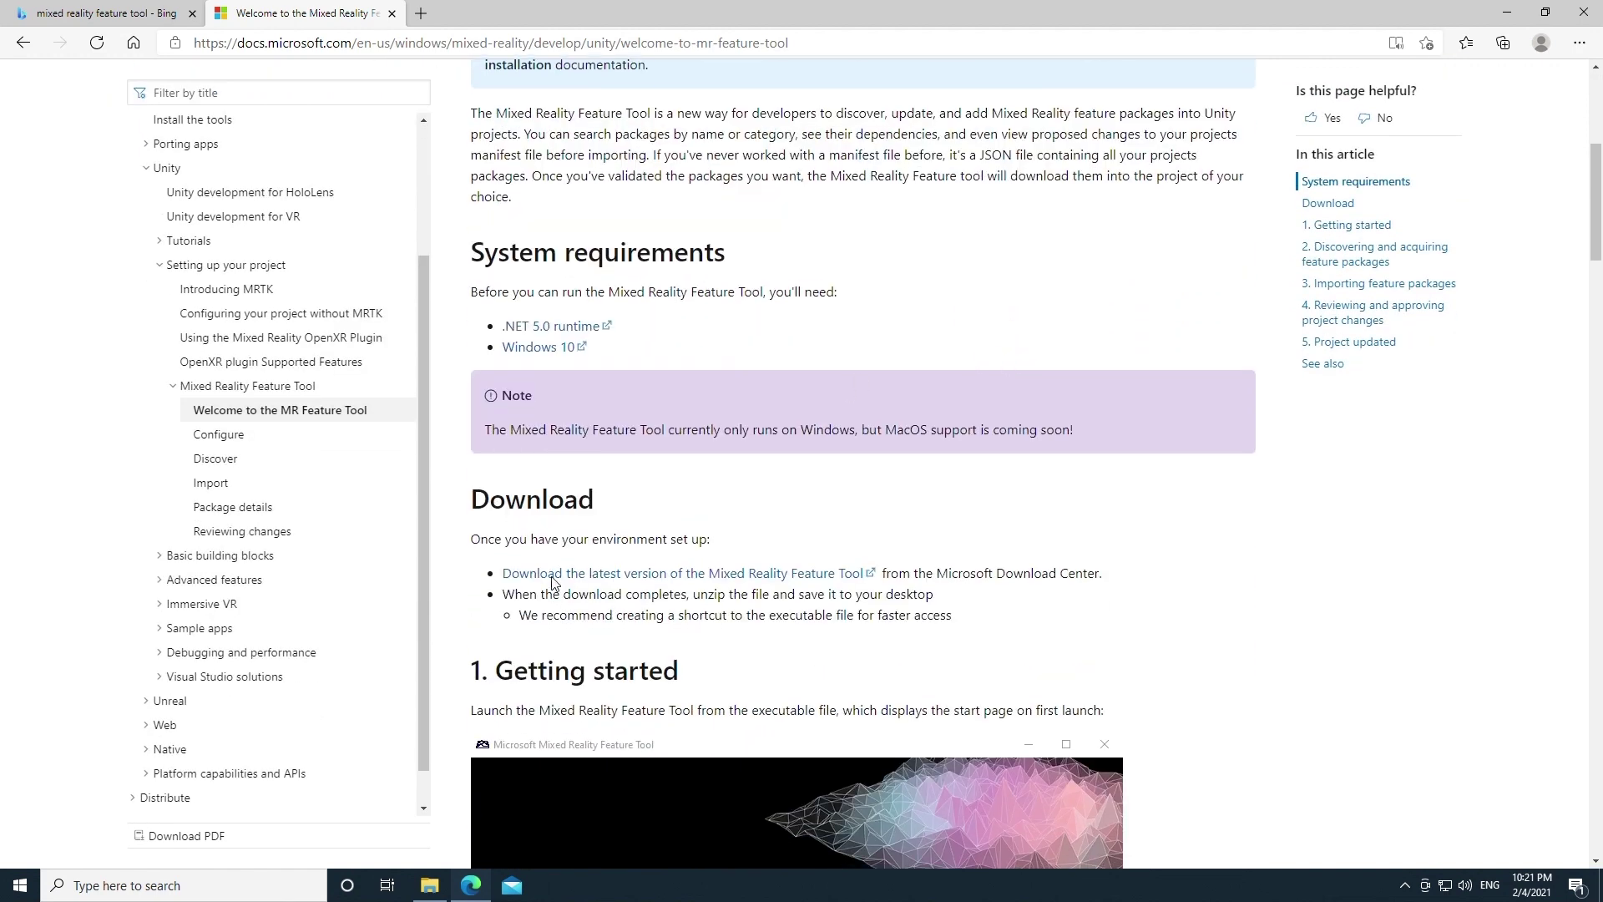
left_click_drag(498, 575, 860, 576)
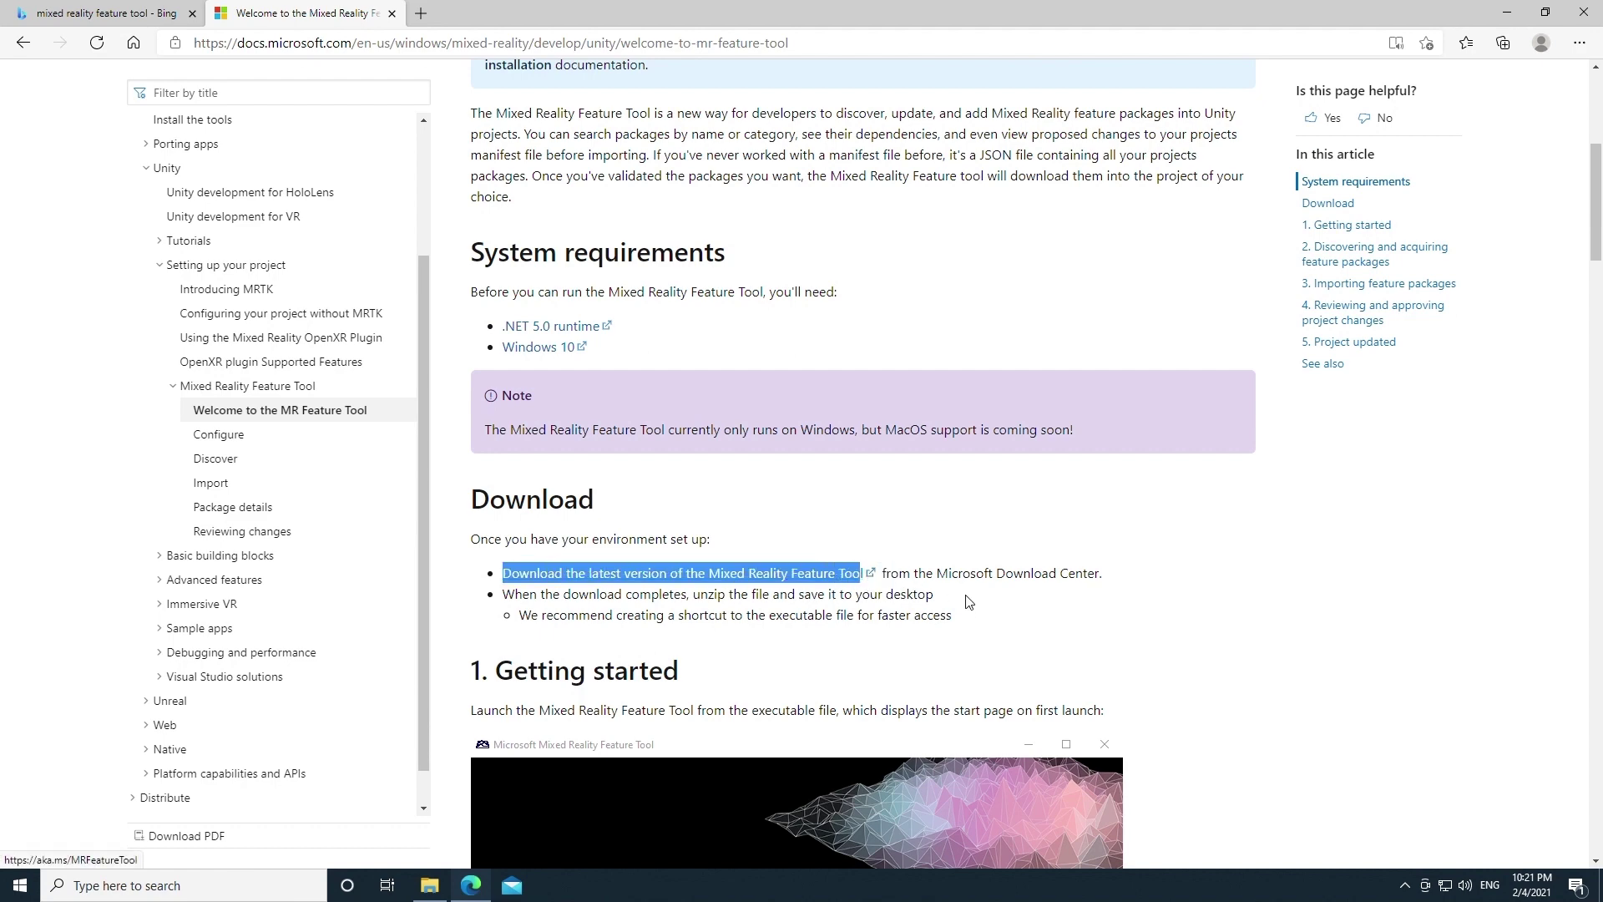
left_click(967, 601)
scroll(951, 585, "down", 2)
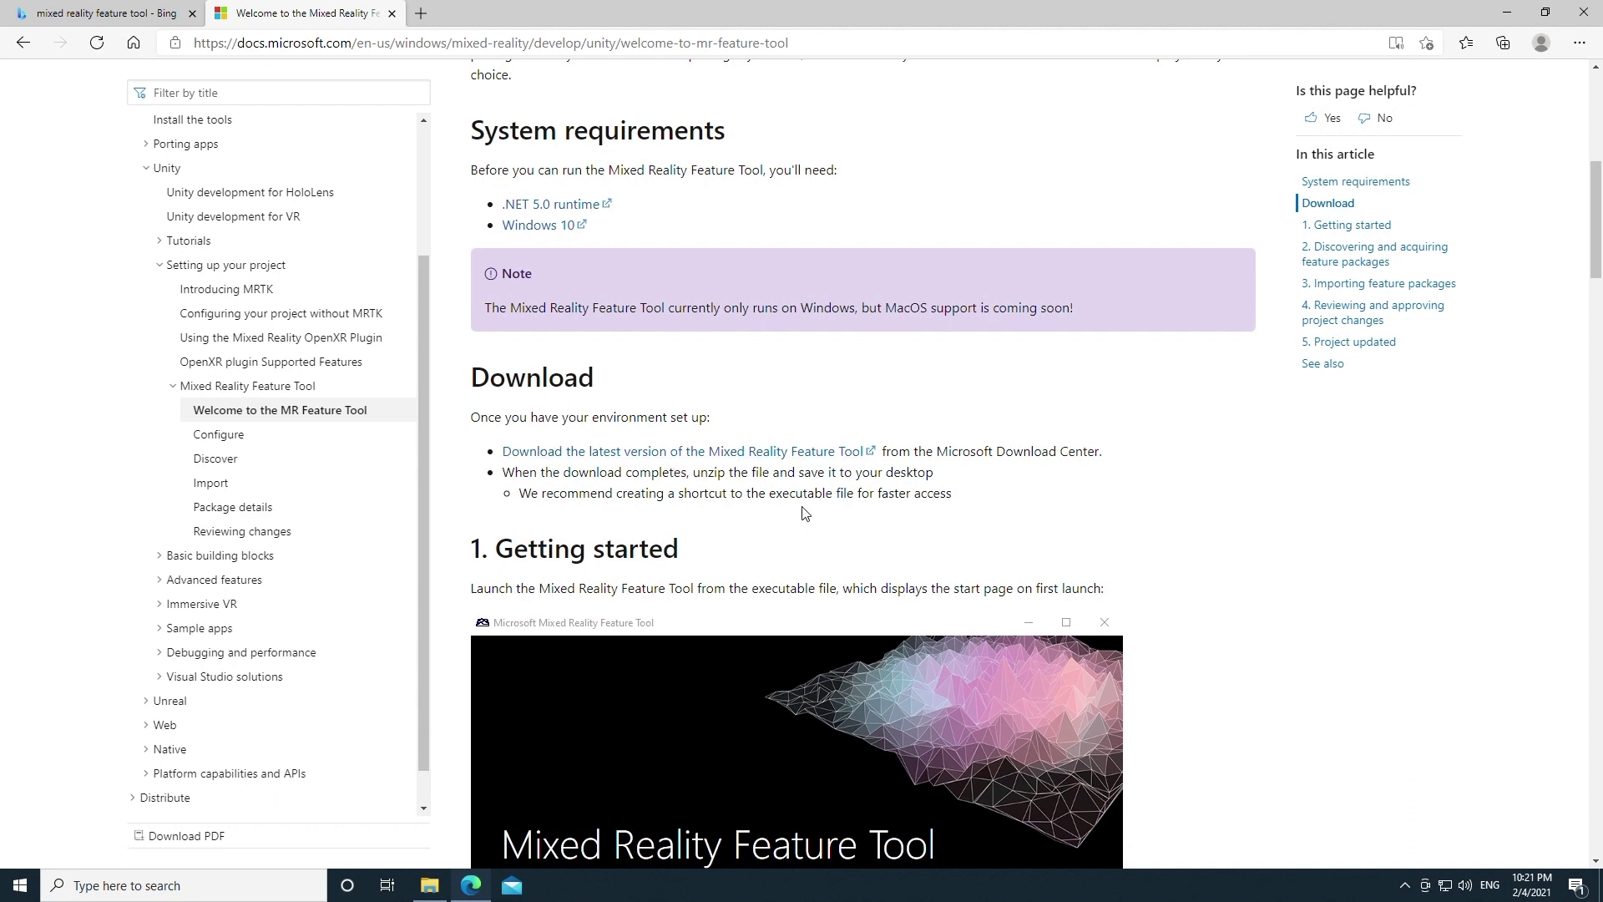
left_click(798, 457)
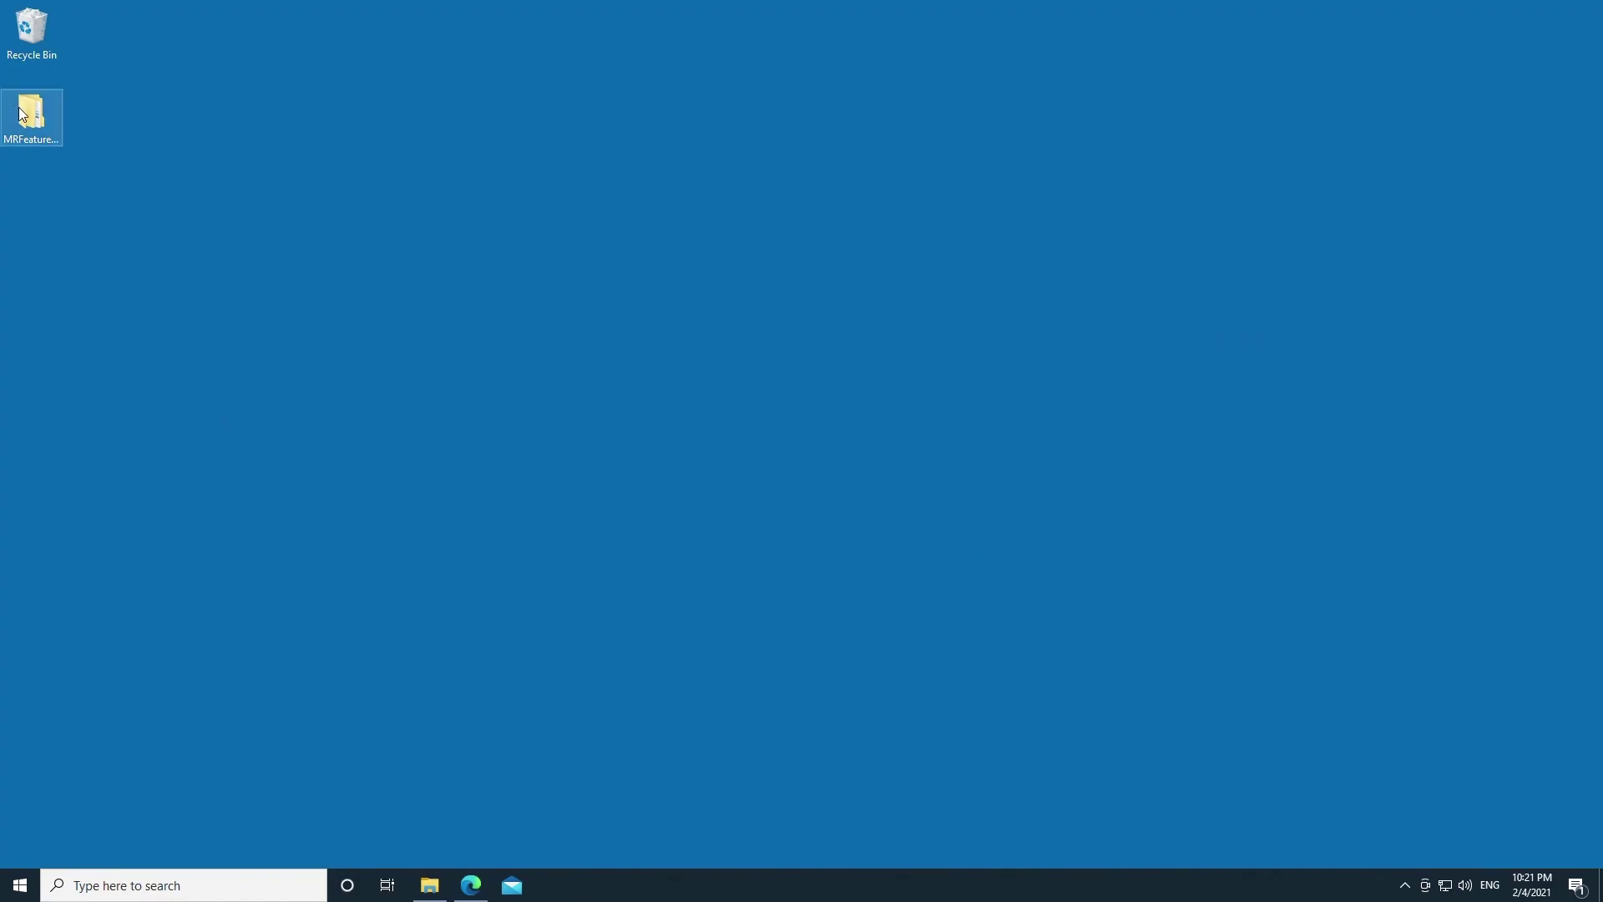
- Open the MRFeatureTool-1.0.2102-beta desktop folder and centre its Explorer window
left_click(23, 115)
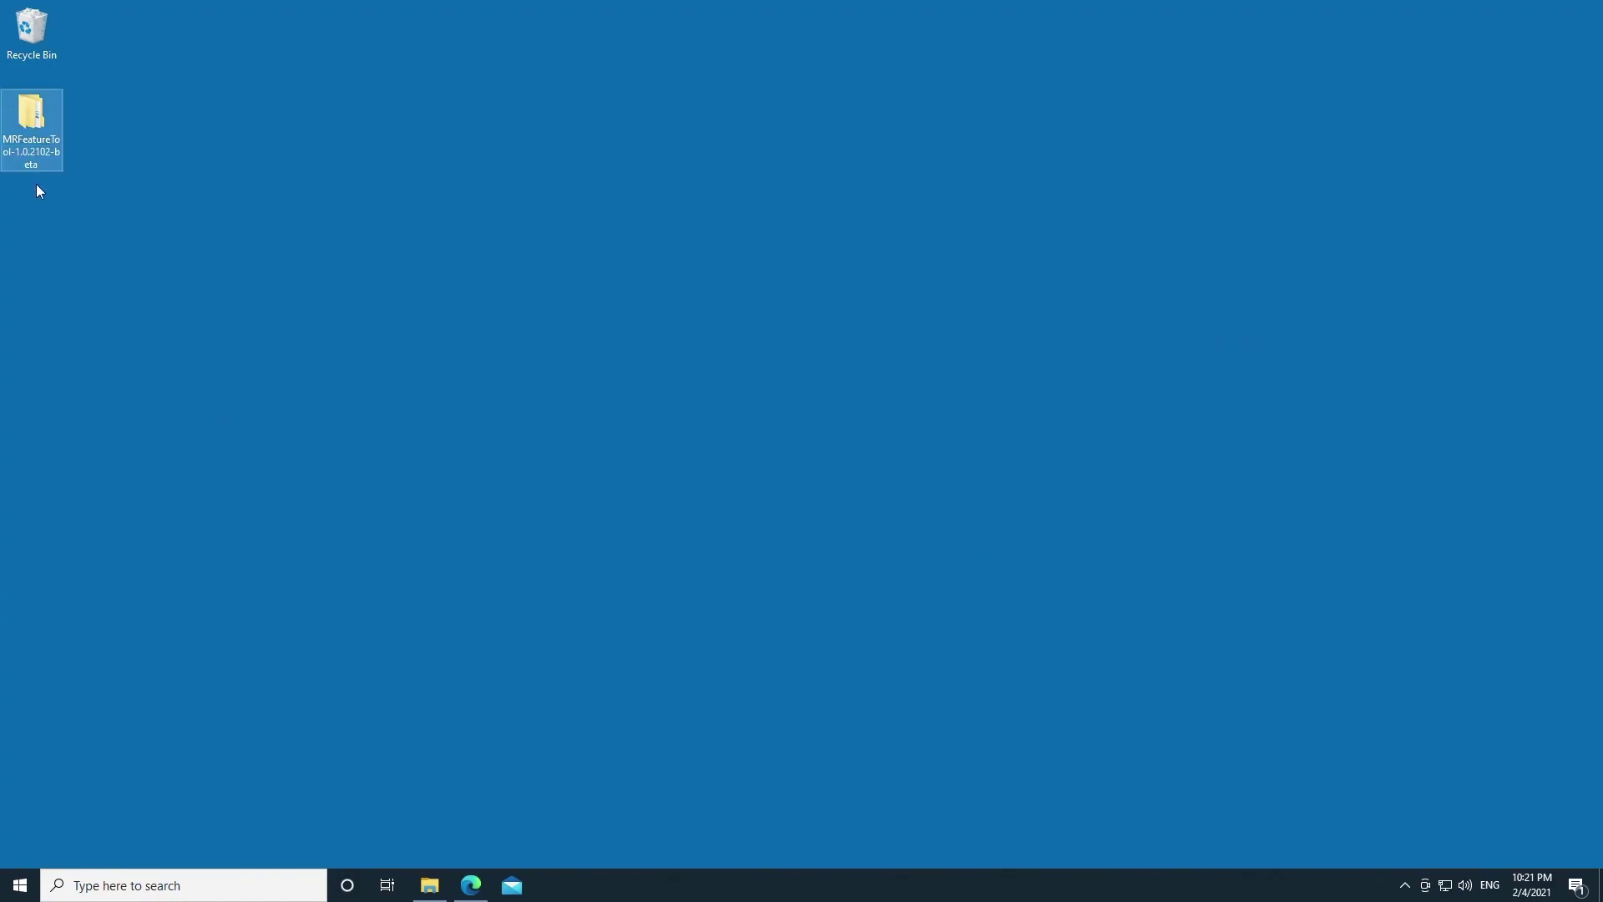
double_click(27, 119)
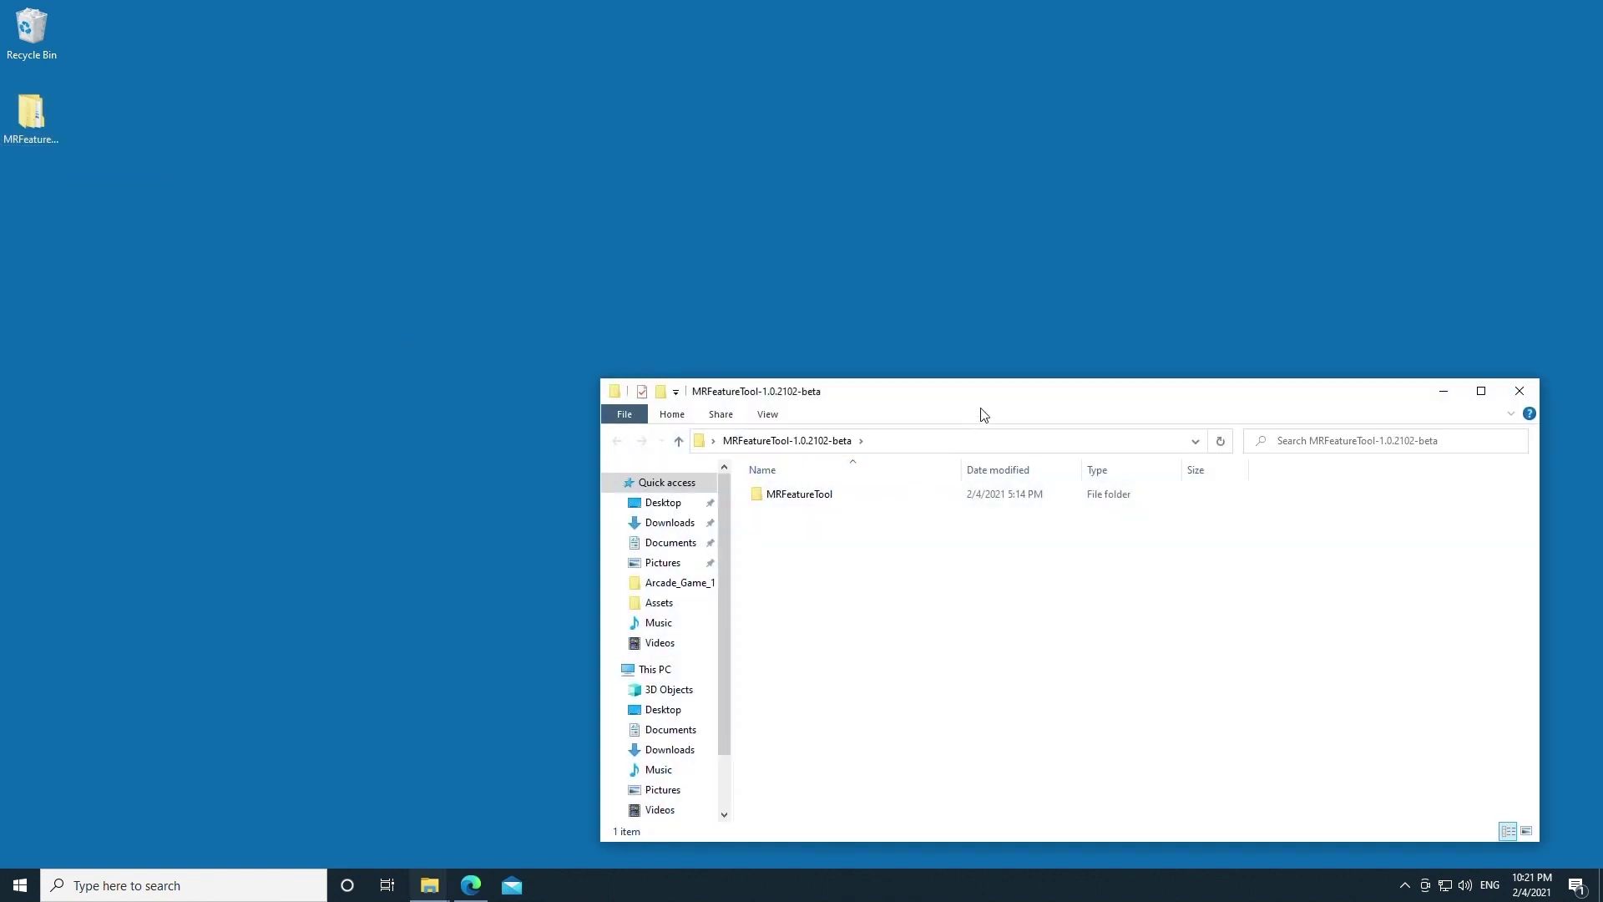
left_click_drag(994, 396, 785, 241)
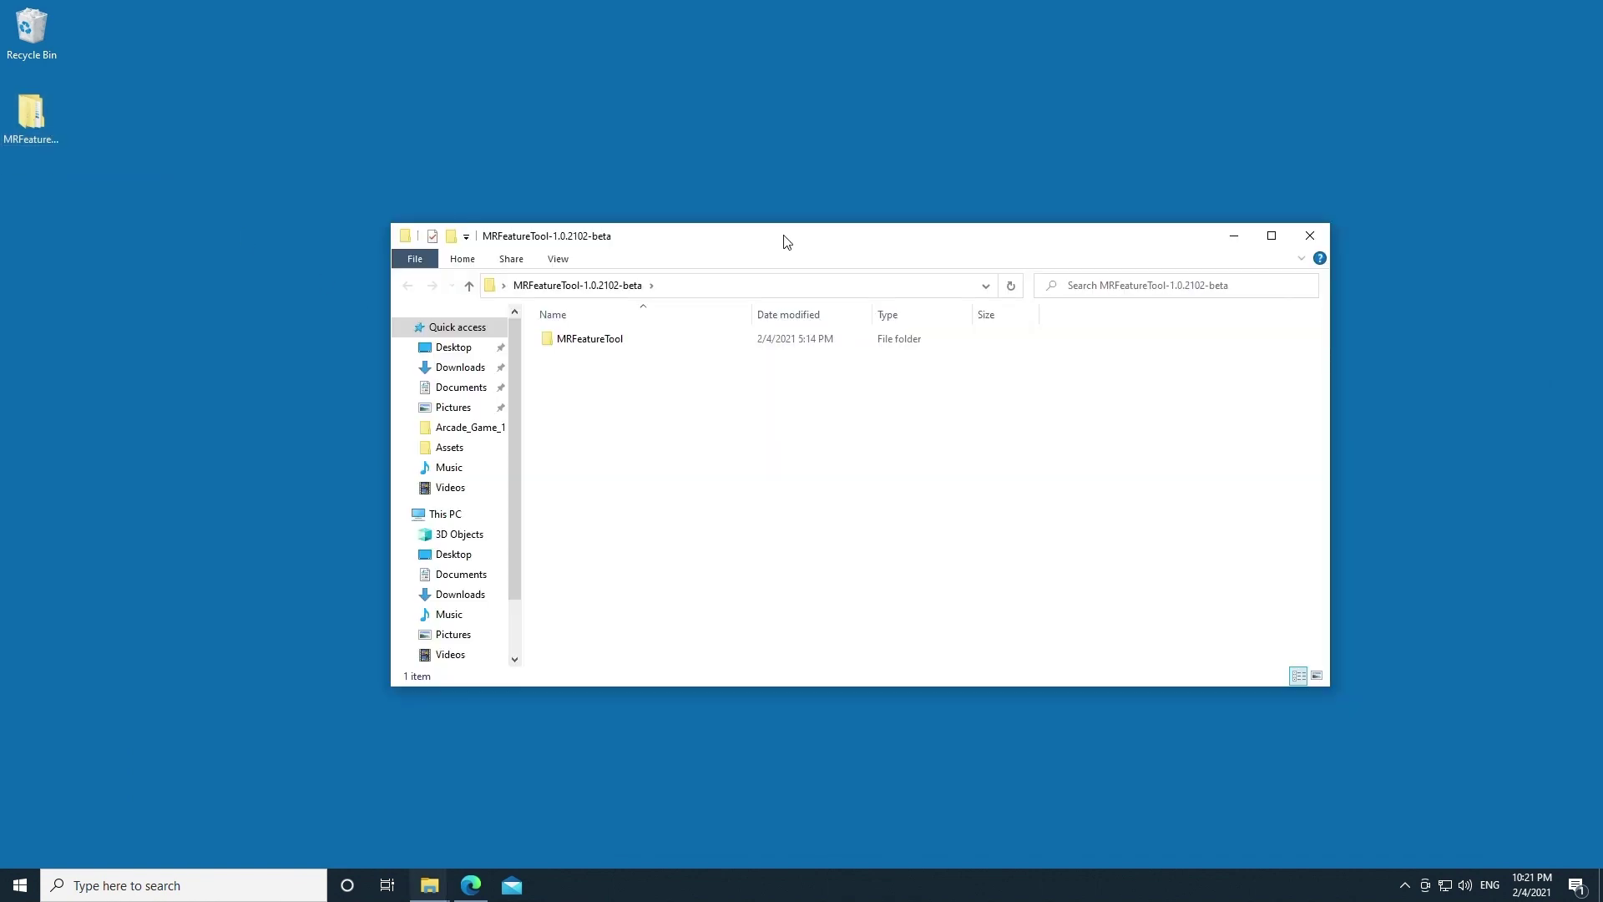
- Search for 'unity' and launch Unity Hub, repositioning its window
left_click(154, 887)
type("uni")
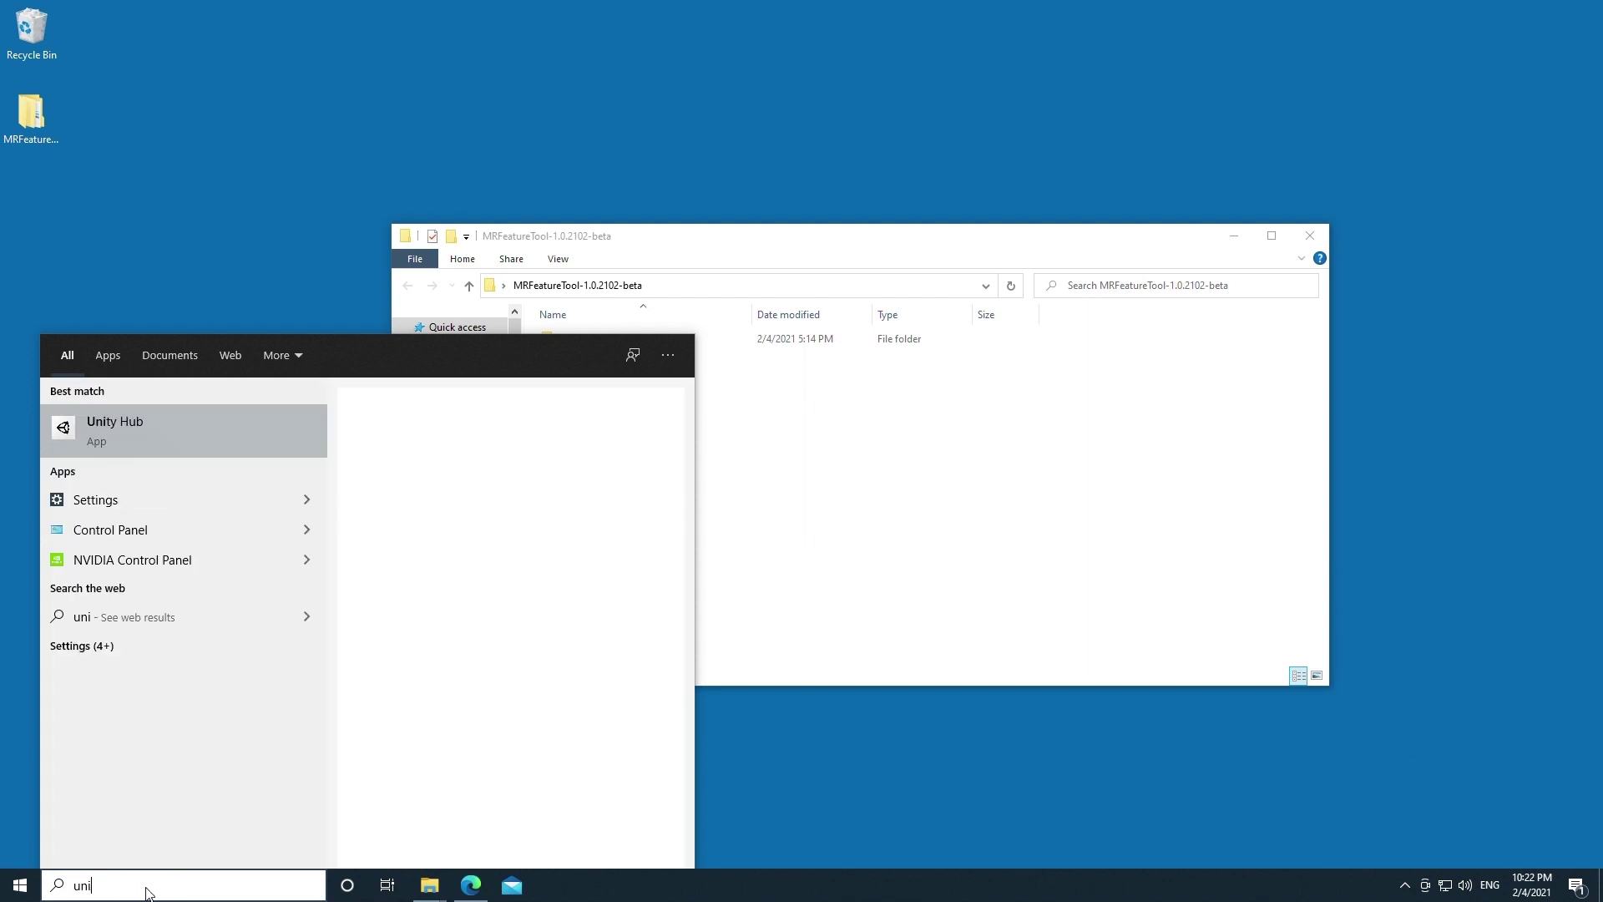
type("ty")
left_click(154, 443)
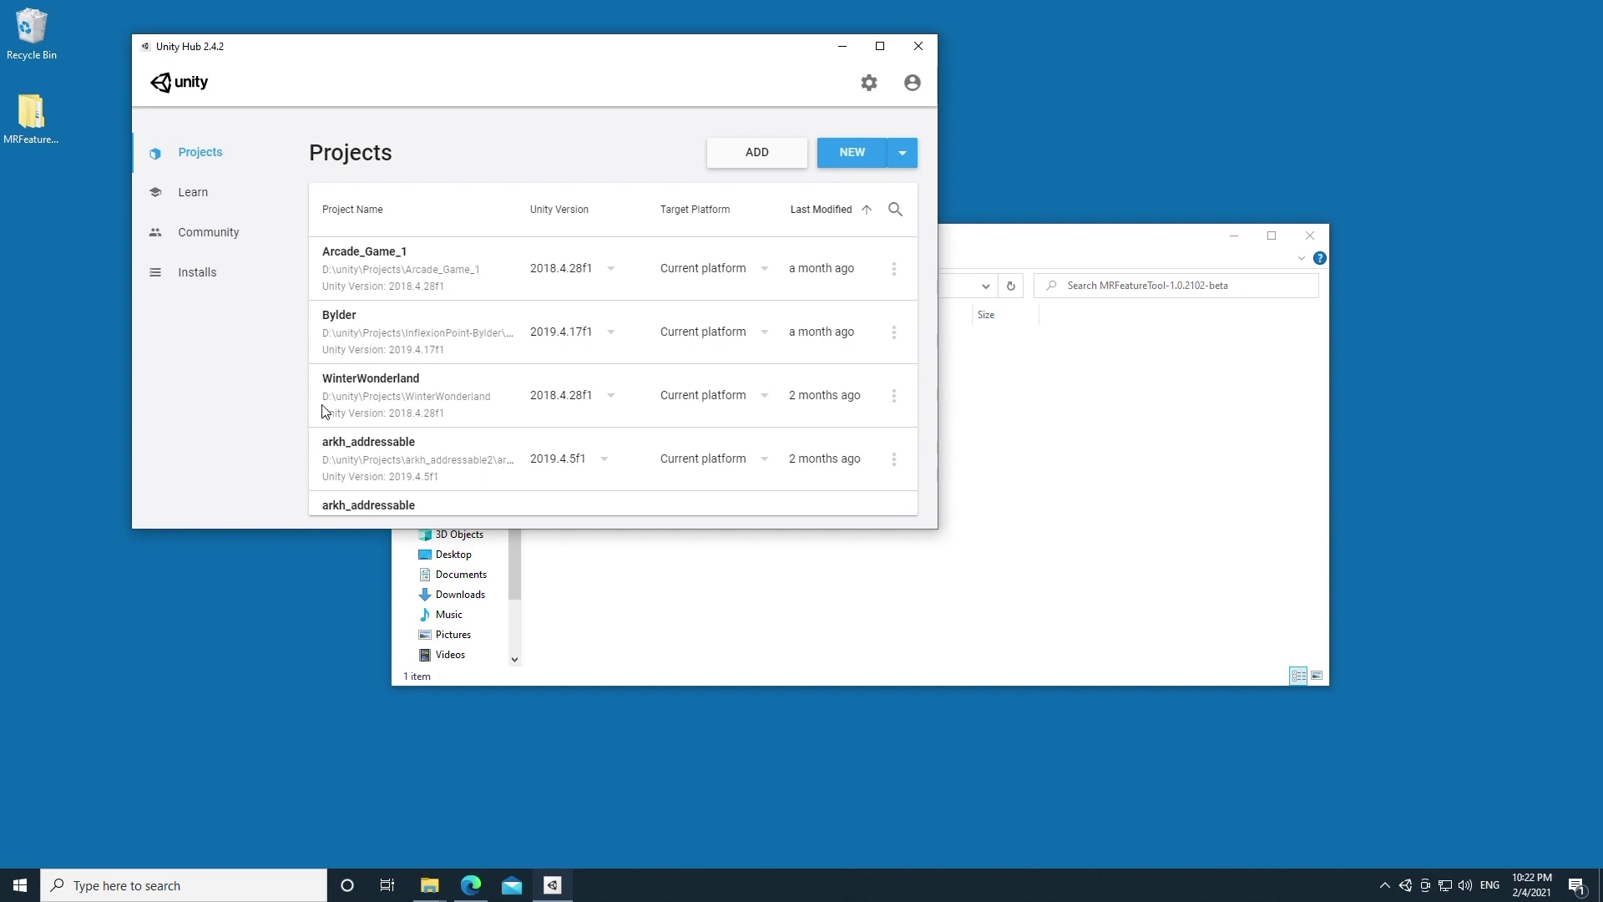
left_click_drag(545, 53, 672, 70)
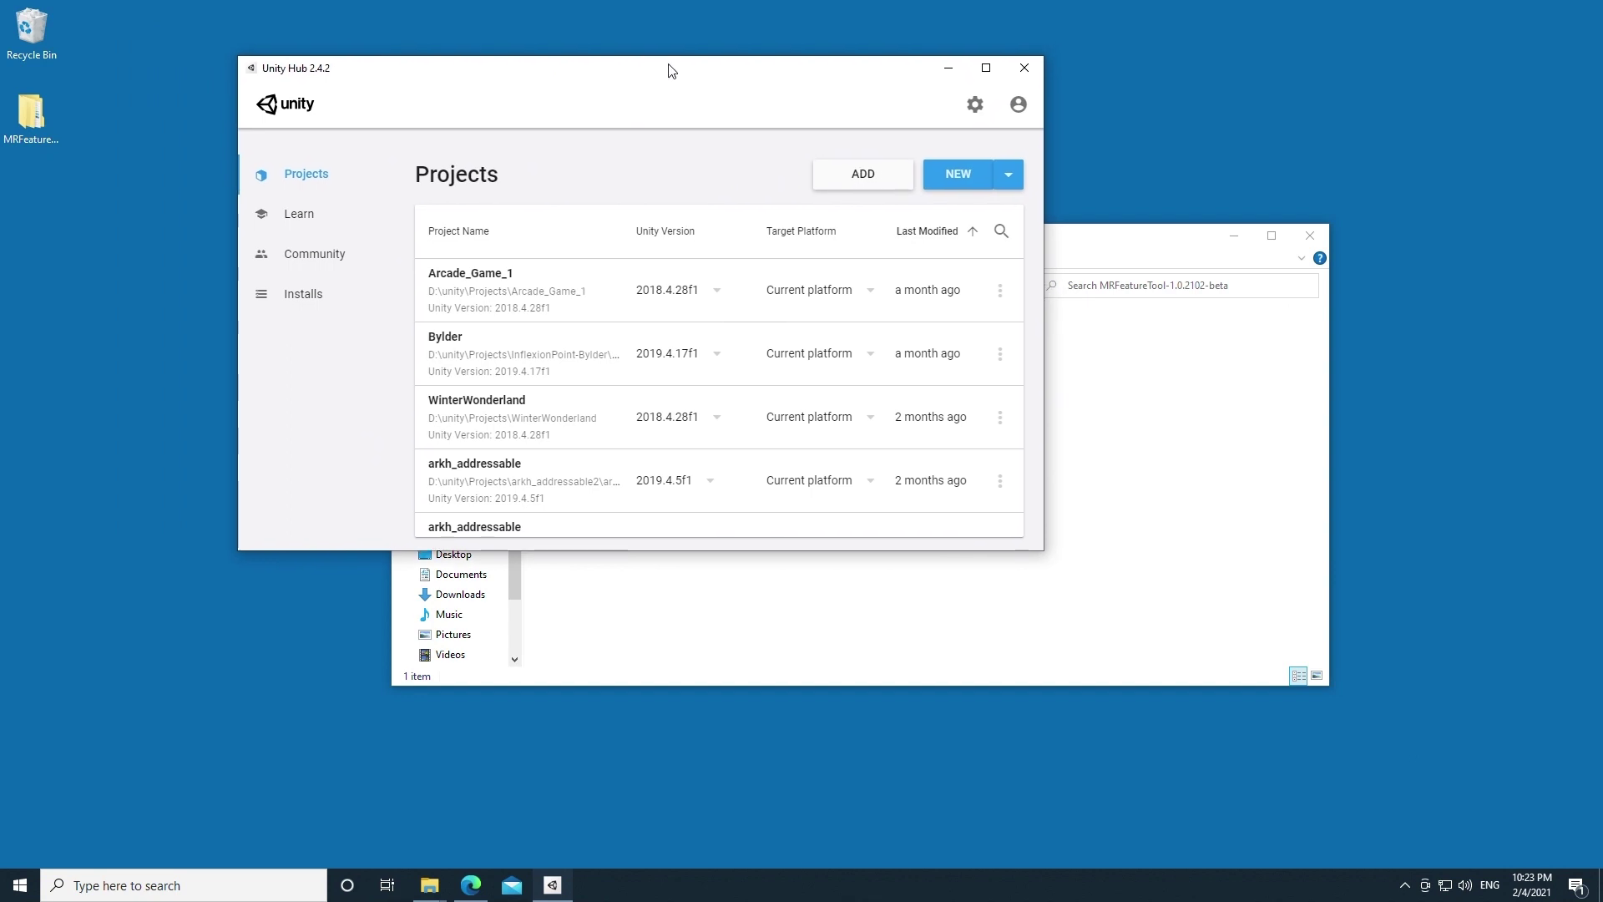
- Start a new 3D project and name it MRFeatureToolVideoDemo
left_click(973, 176)
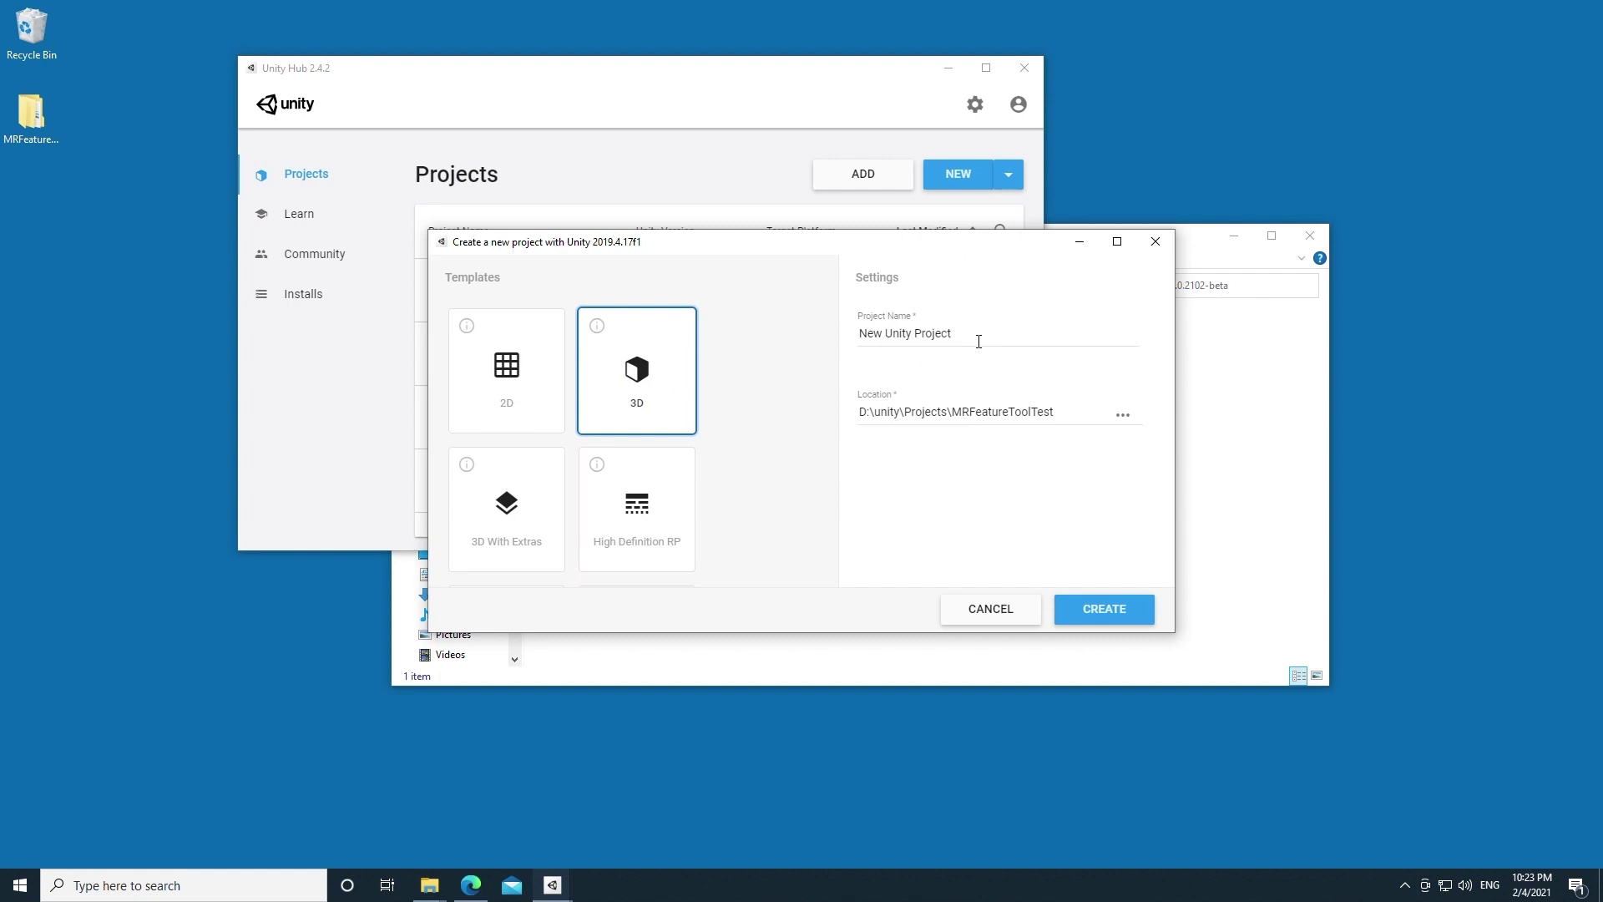
left_click_drag(953, 342, 847, 341)
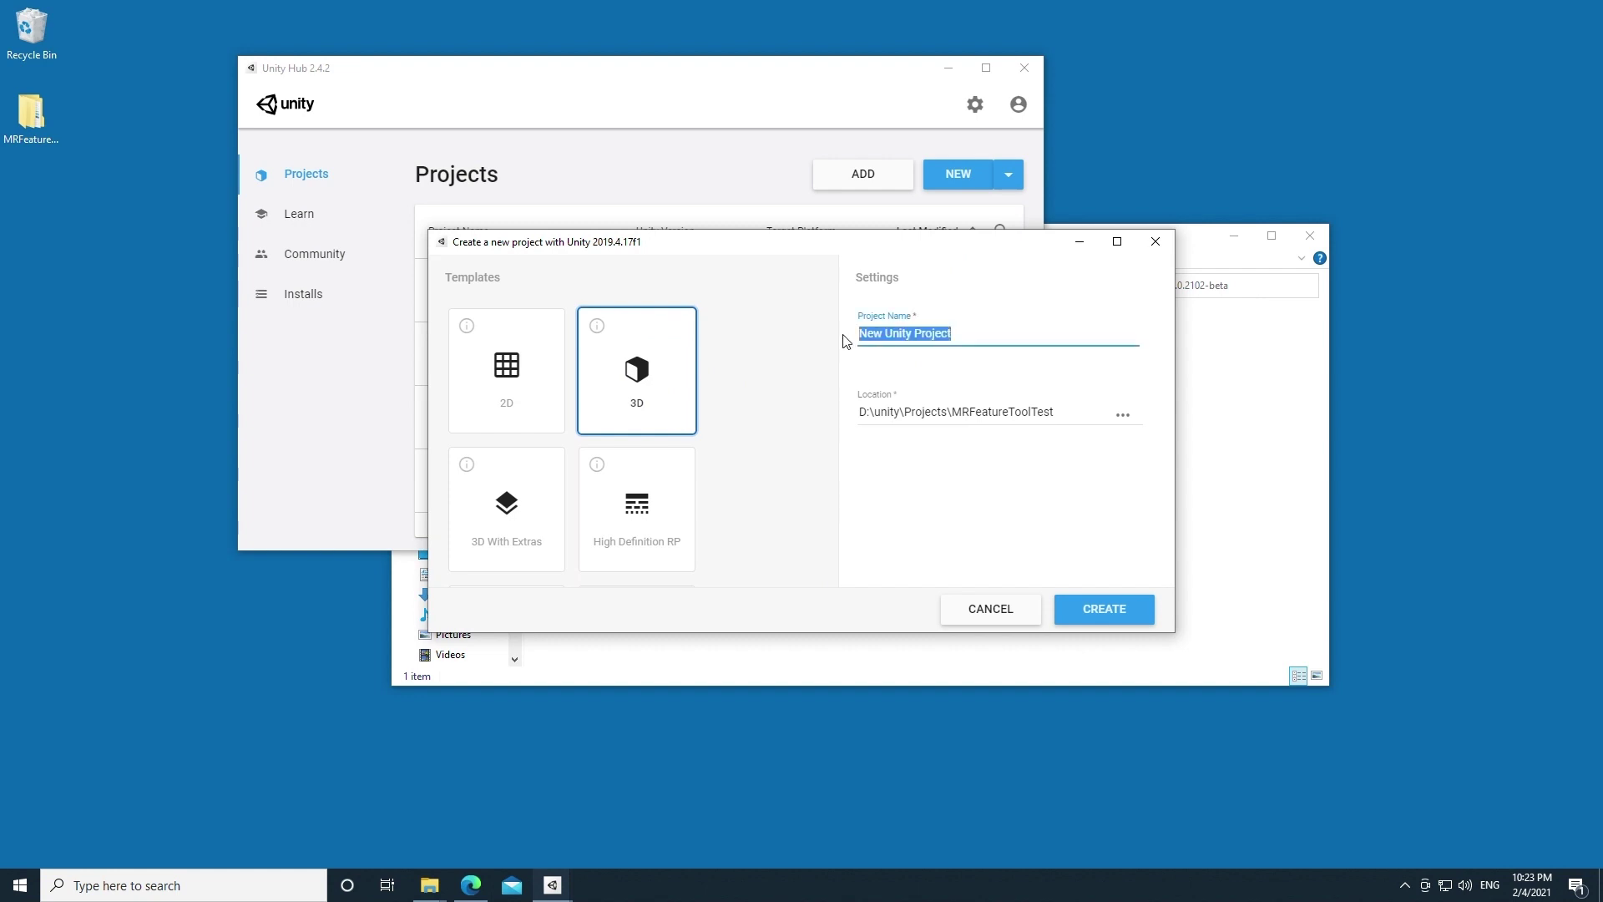
type("MRFeatureTool")
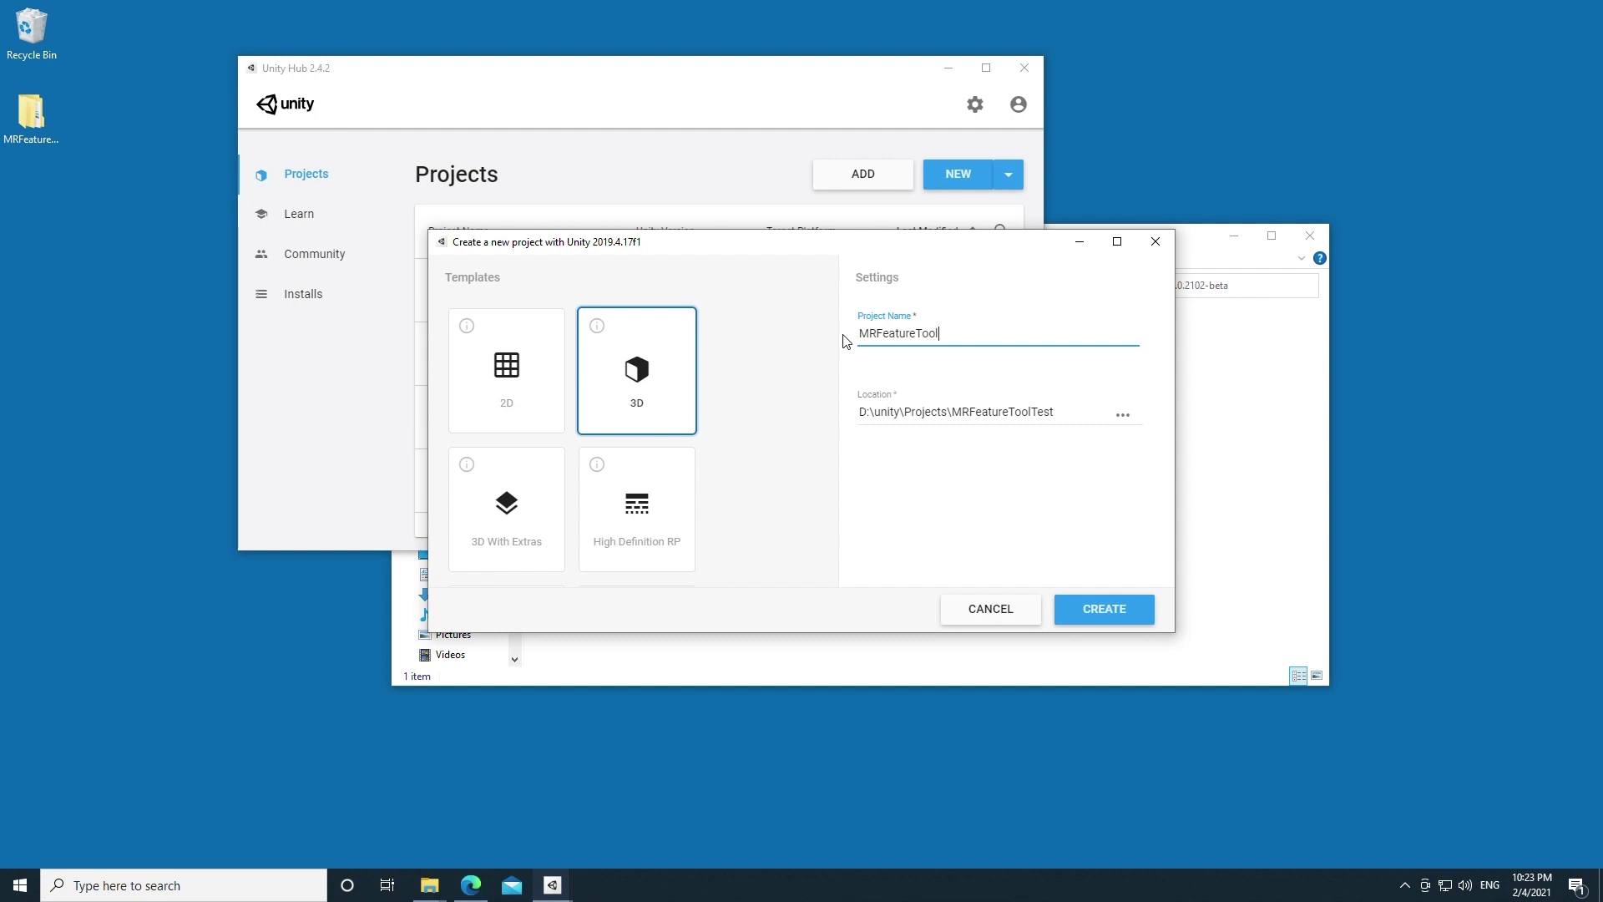
type("Video")
type("Demo")
- Create the 3D project, then close Unity Editor once SampleScene loads
left_click(1114, 618)
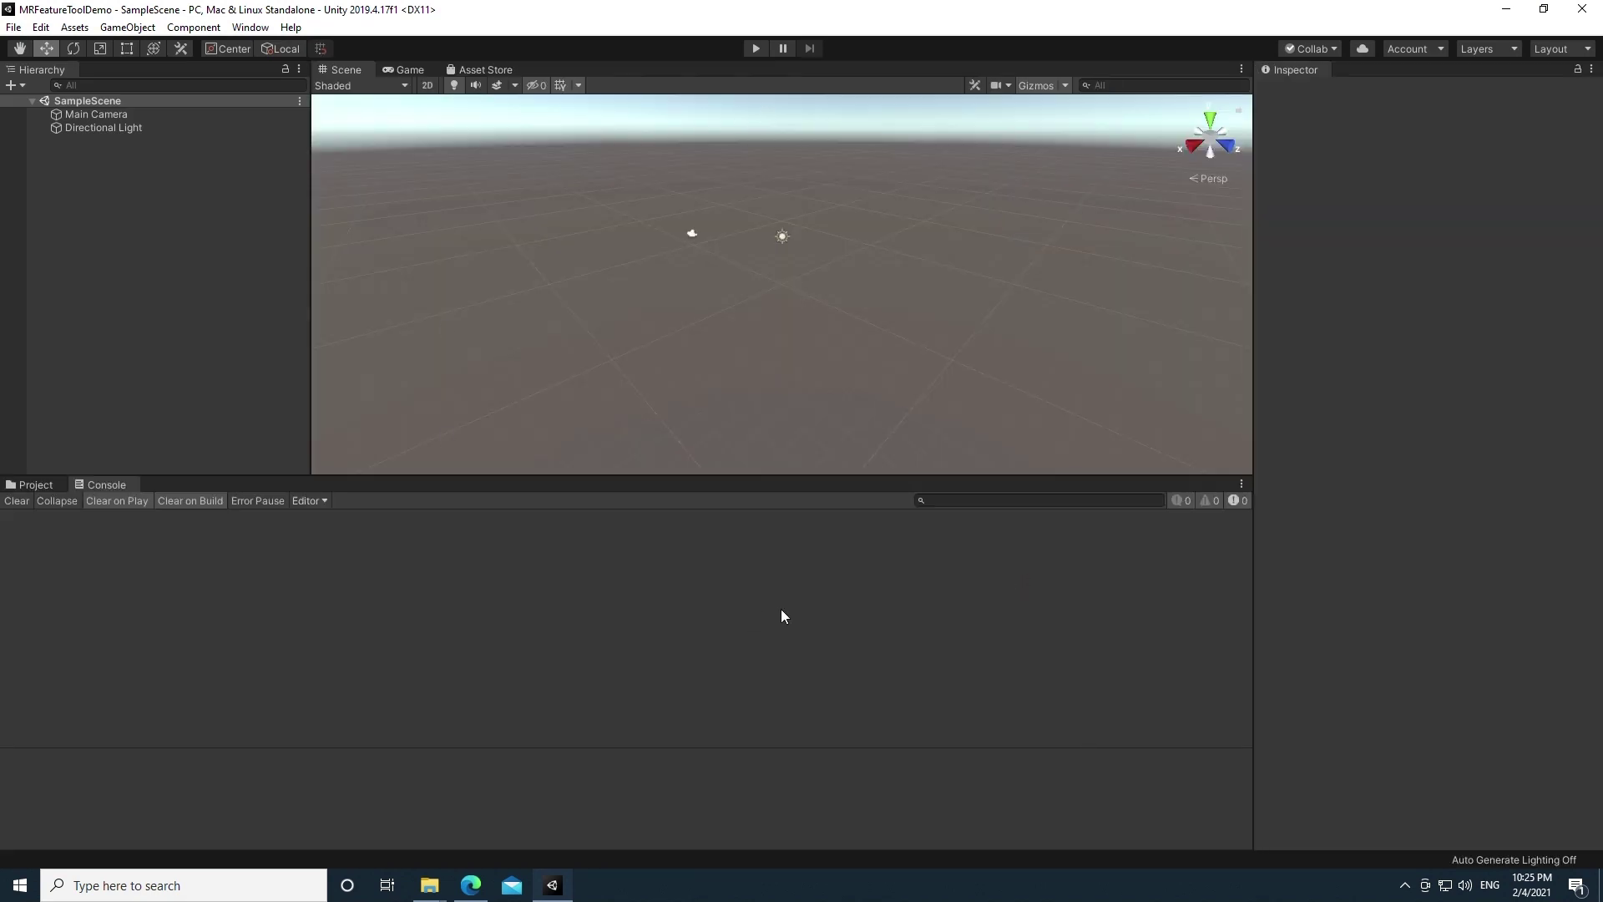
left_click(1582, 10)
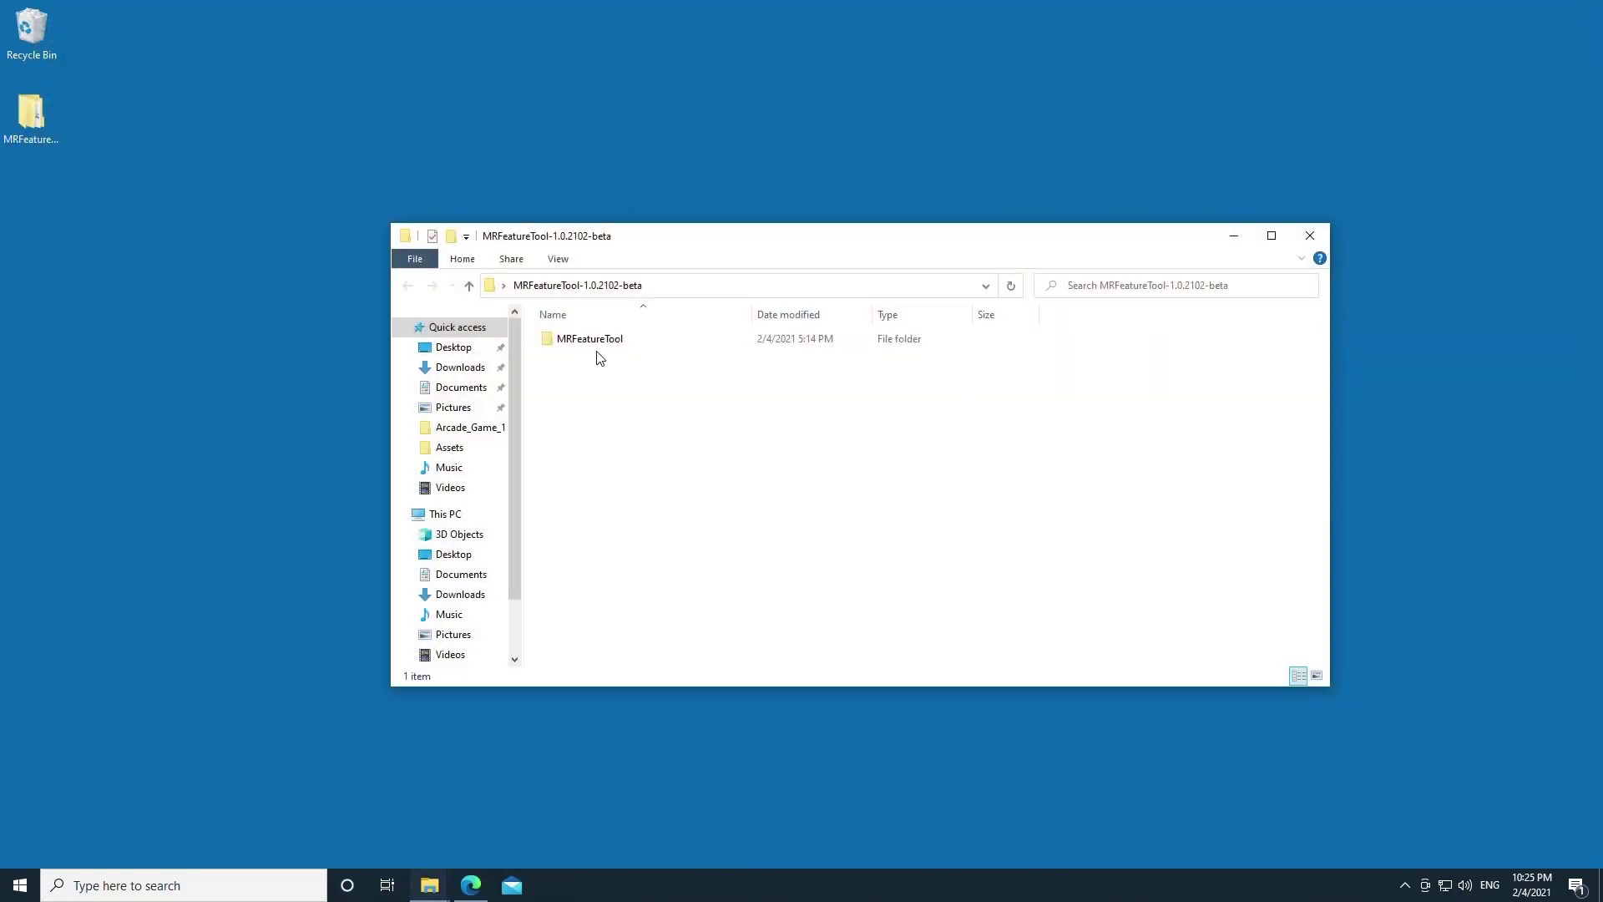
- Open the MRFeatureTool subfolder and select the MixedRealityFeatureTool application
double_click(32, 116)
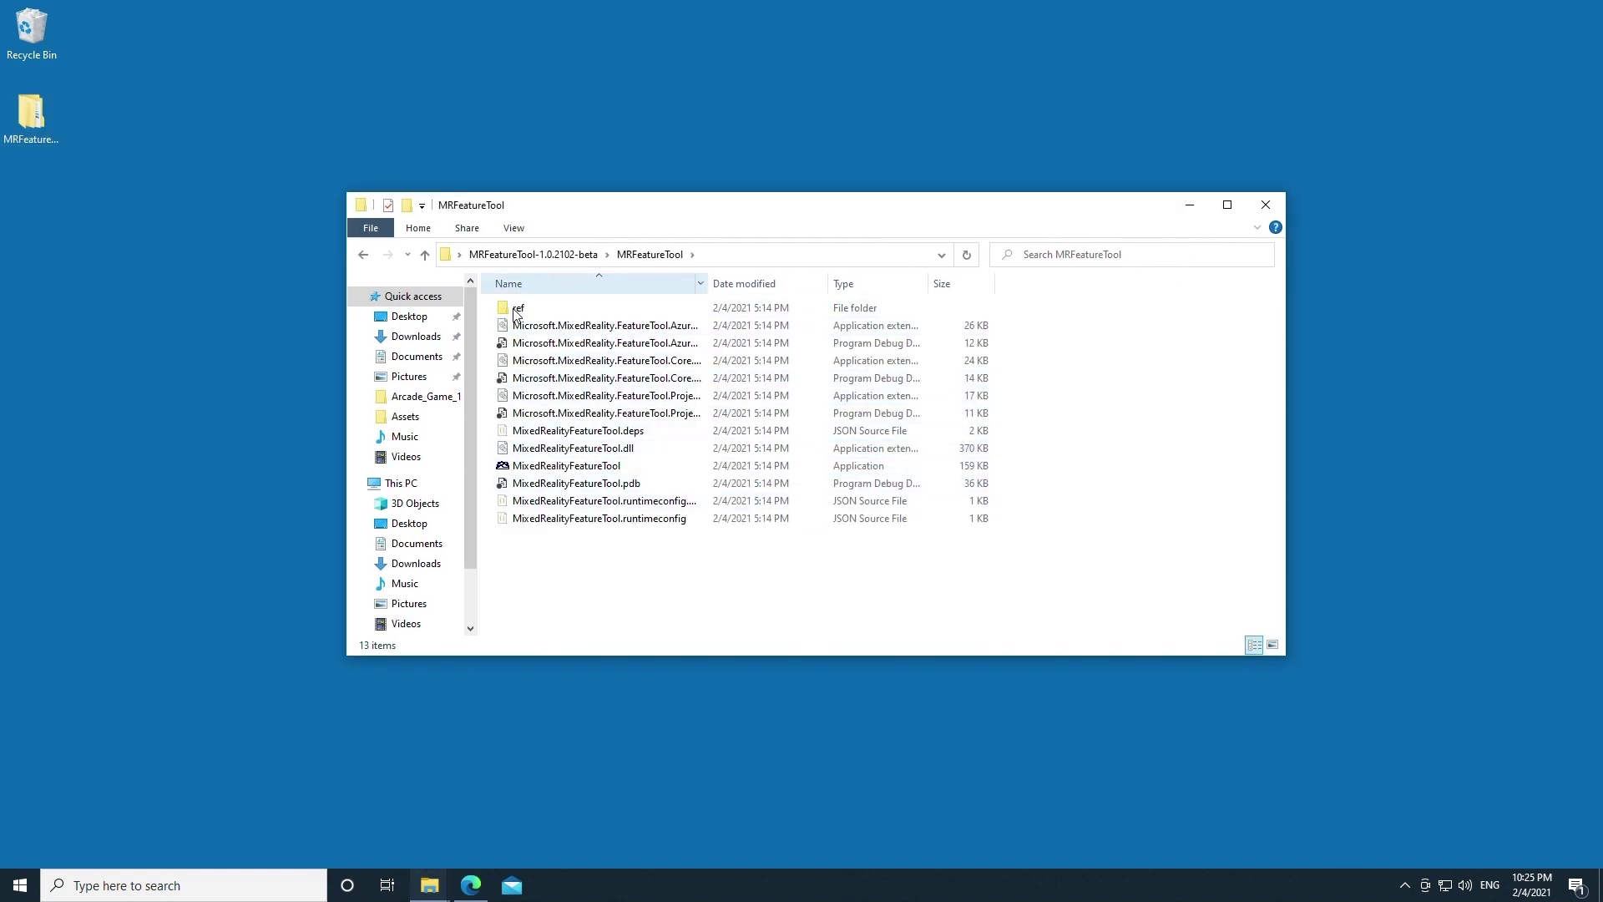
left_click(597, 468)
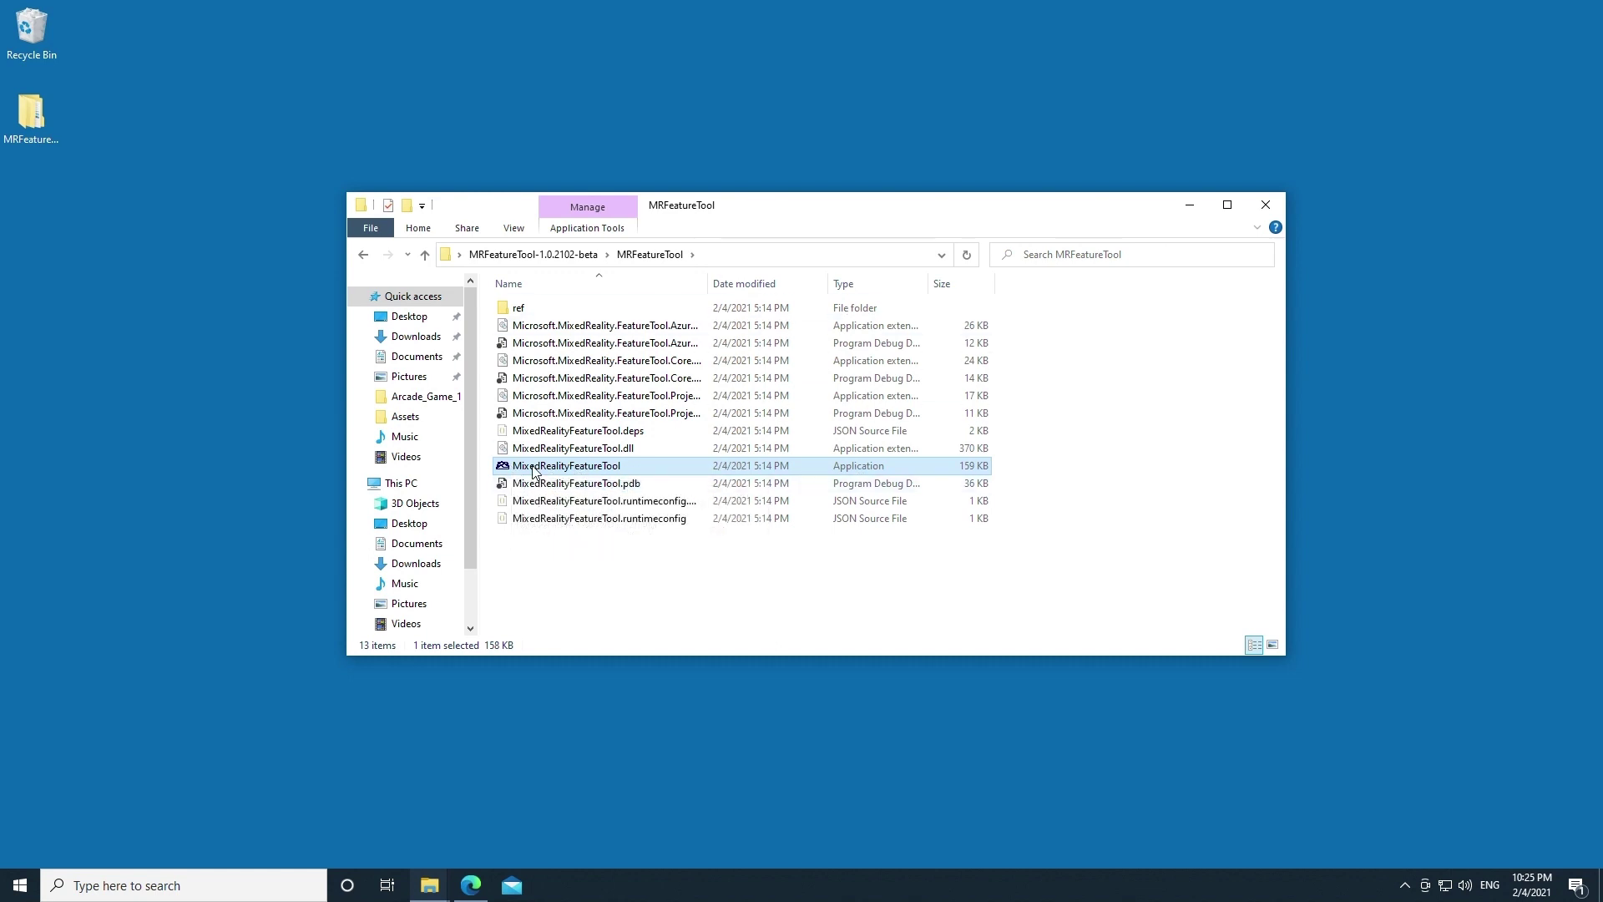
- Launch MixedRealityFeatureTool and proceed past its splash screen with Start
double_click(587, 469)
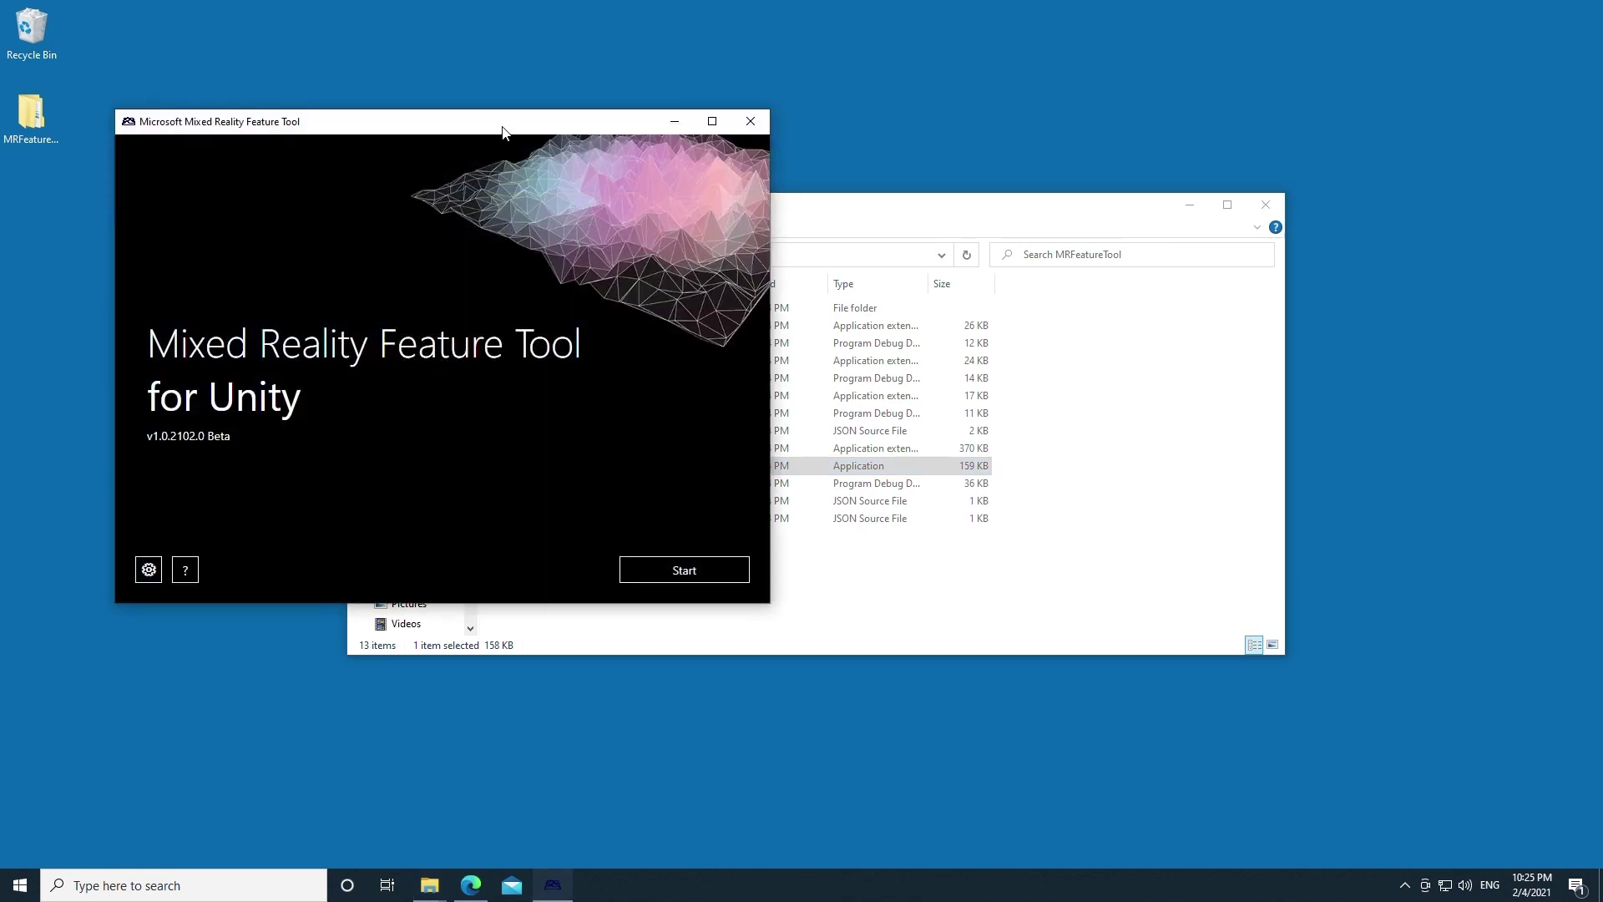
left_click_drag(504, 131, 718, 125)
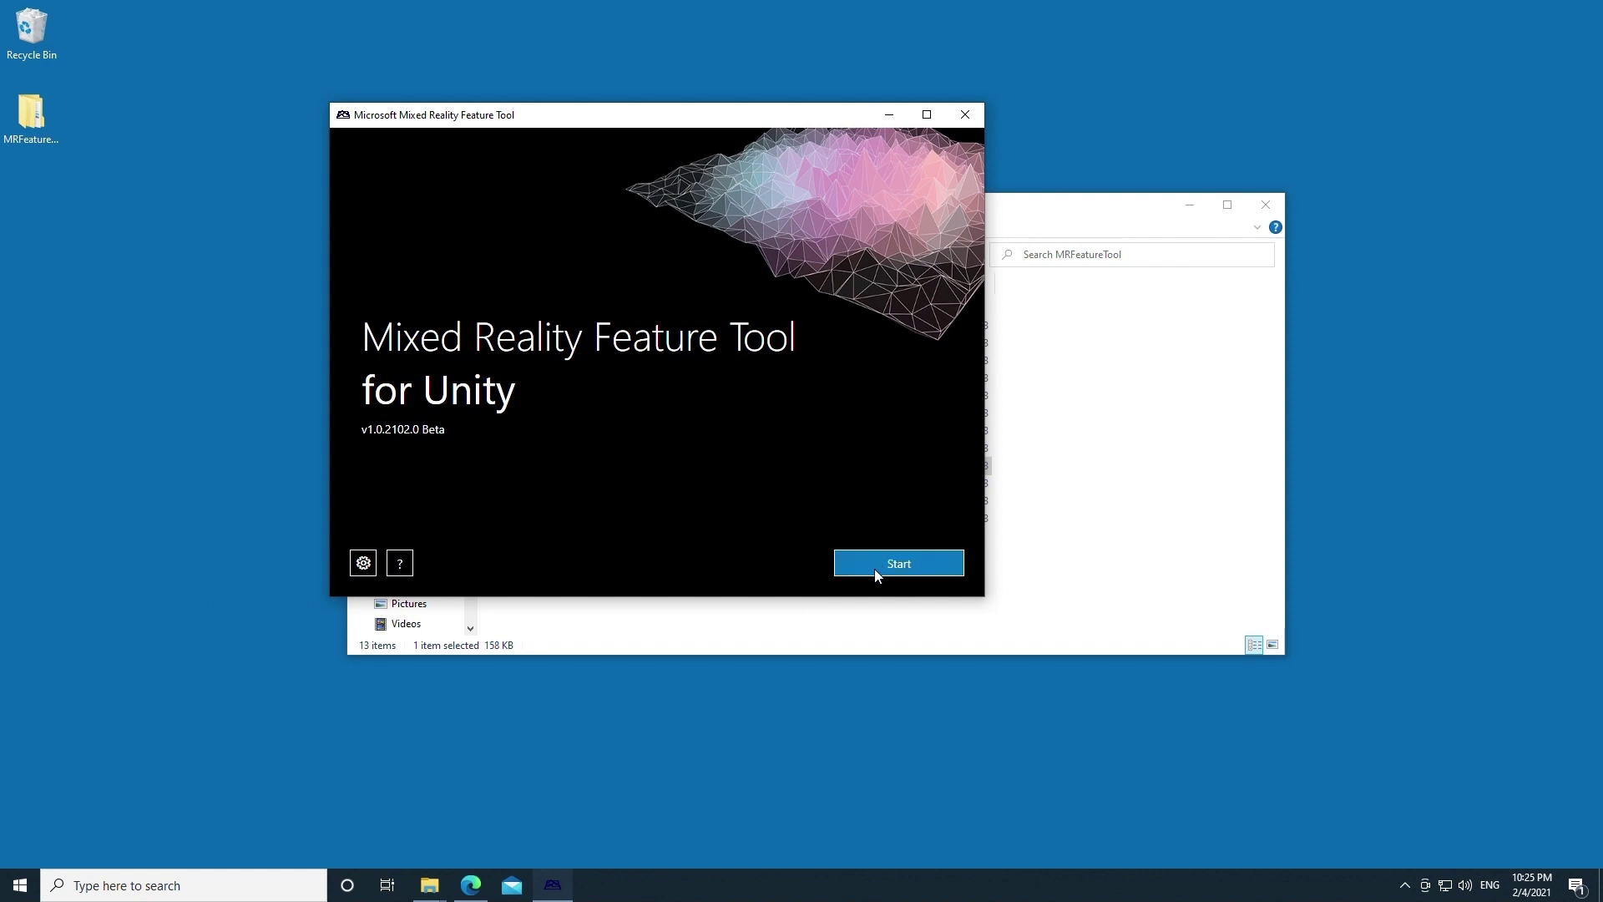
left_click(904, 564)
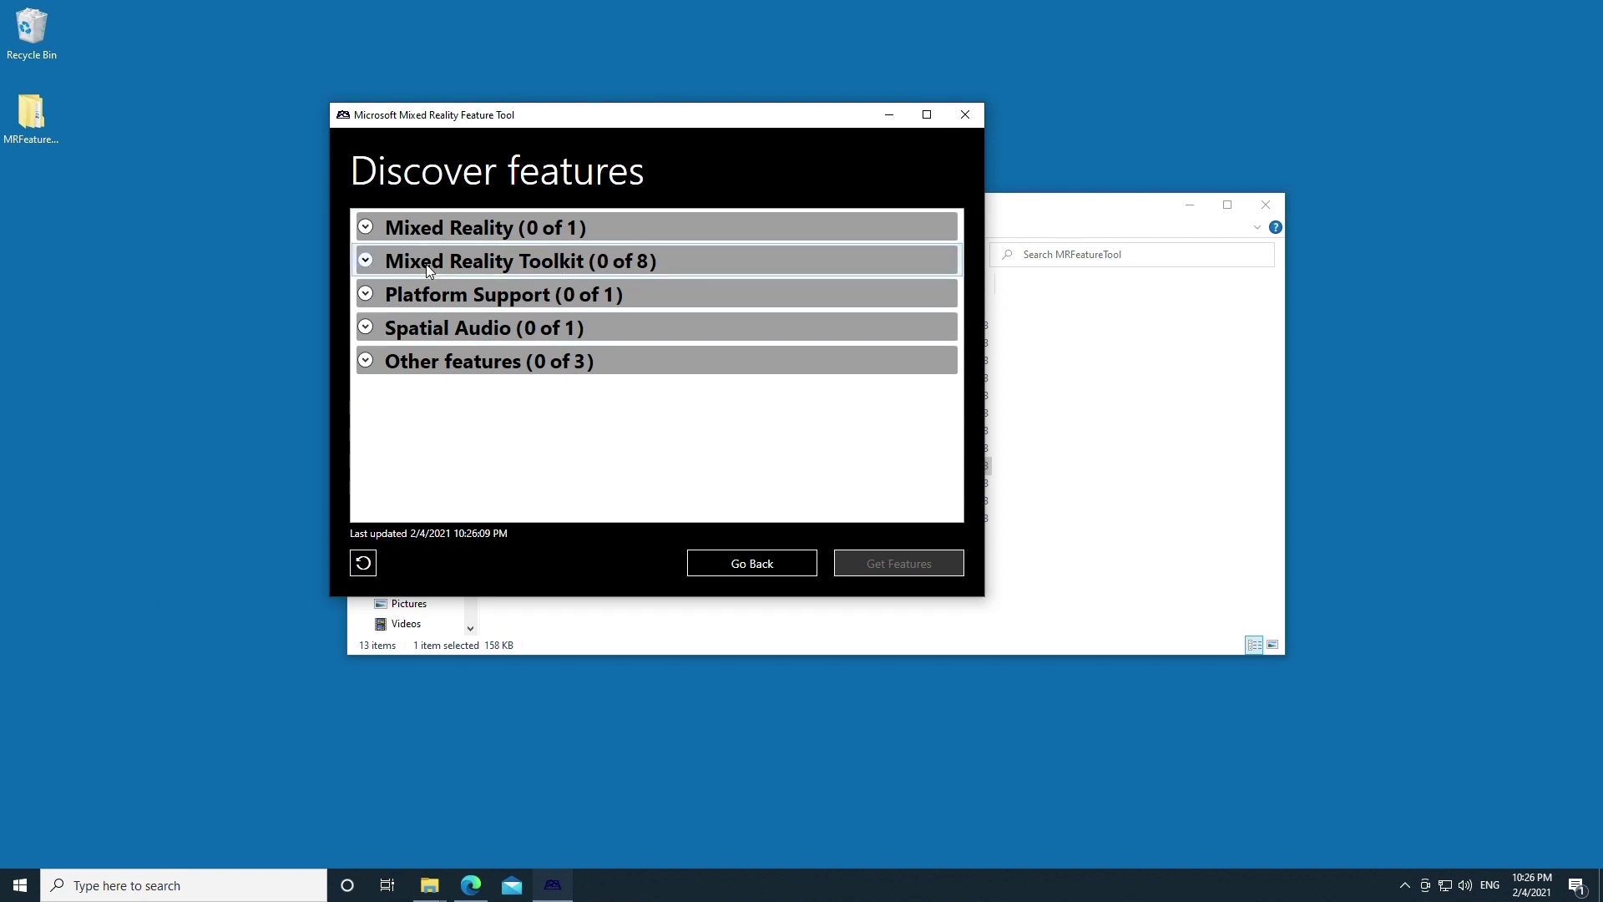
- Expand Mixed Reality and view Microsoft Azure Remote Rendering 0.1.79 details, then close them
left_click(367, 229)
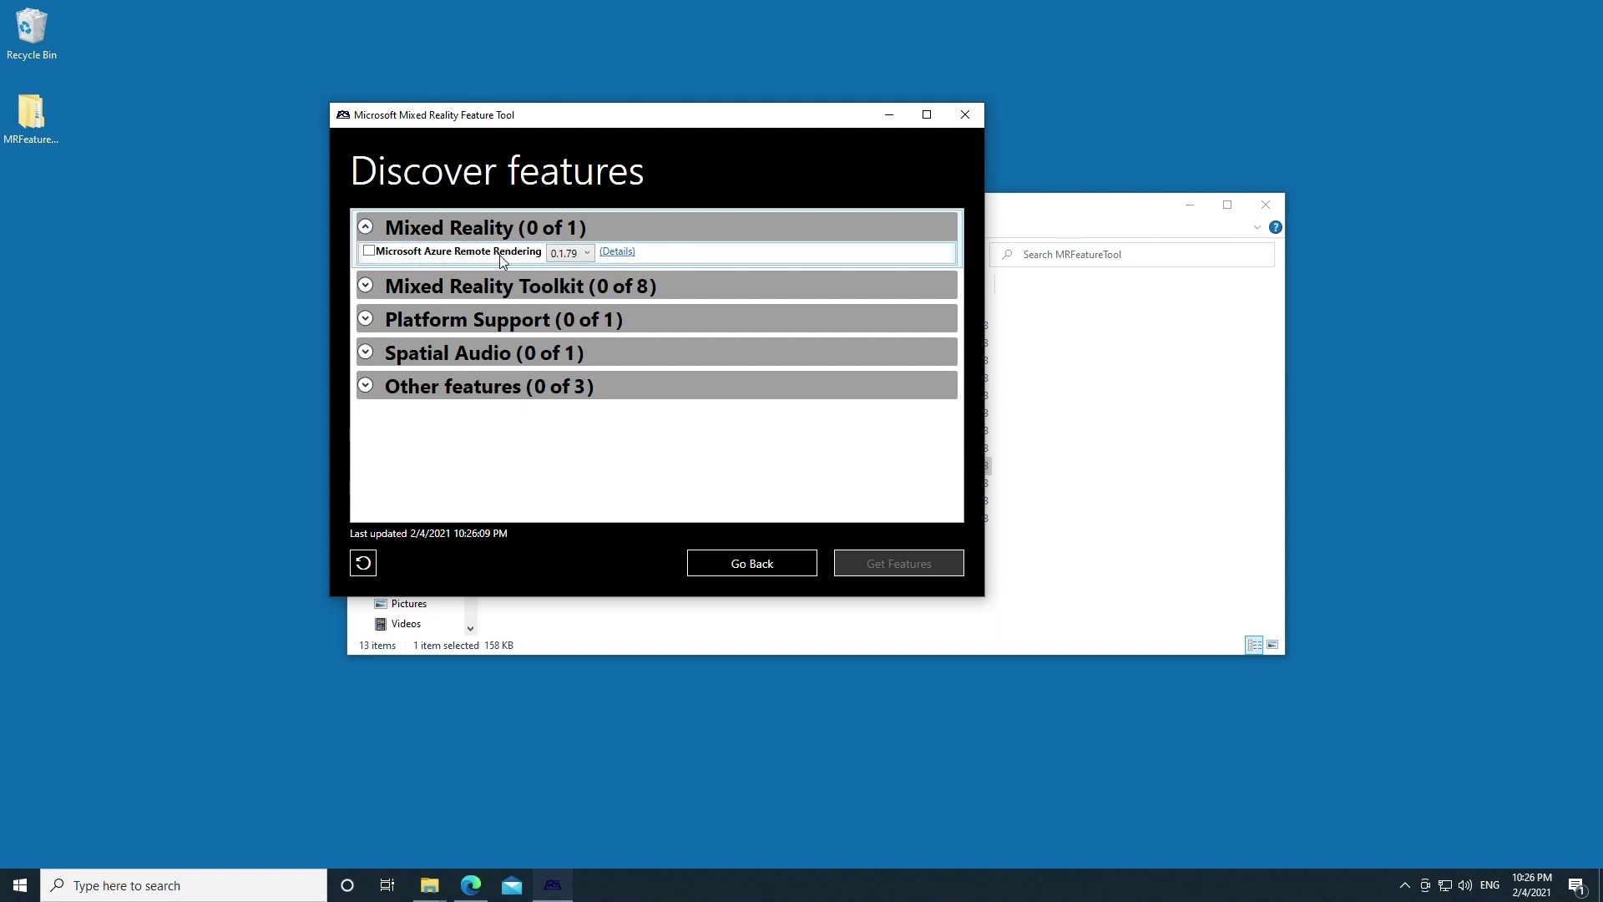
left_click(630, 255)
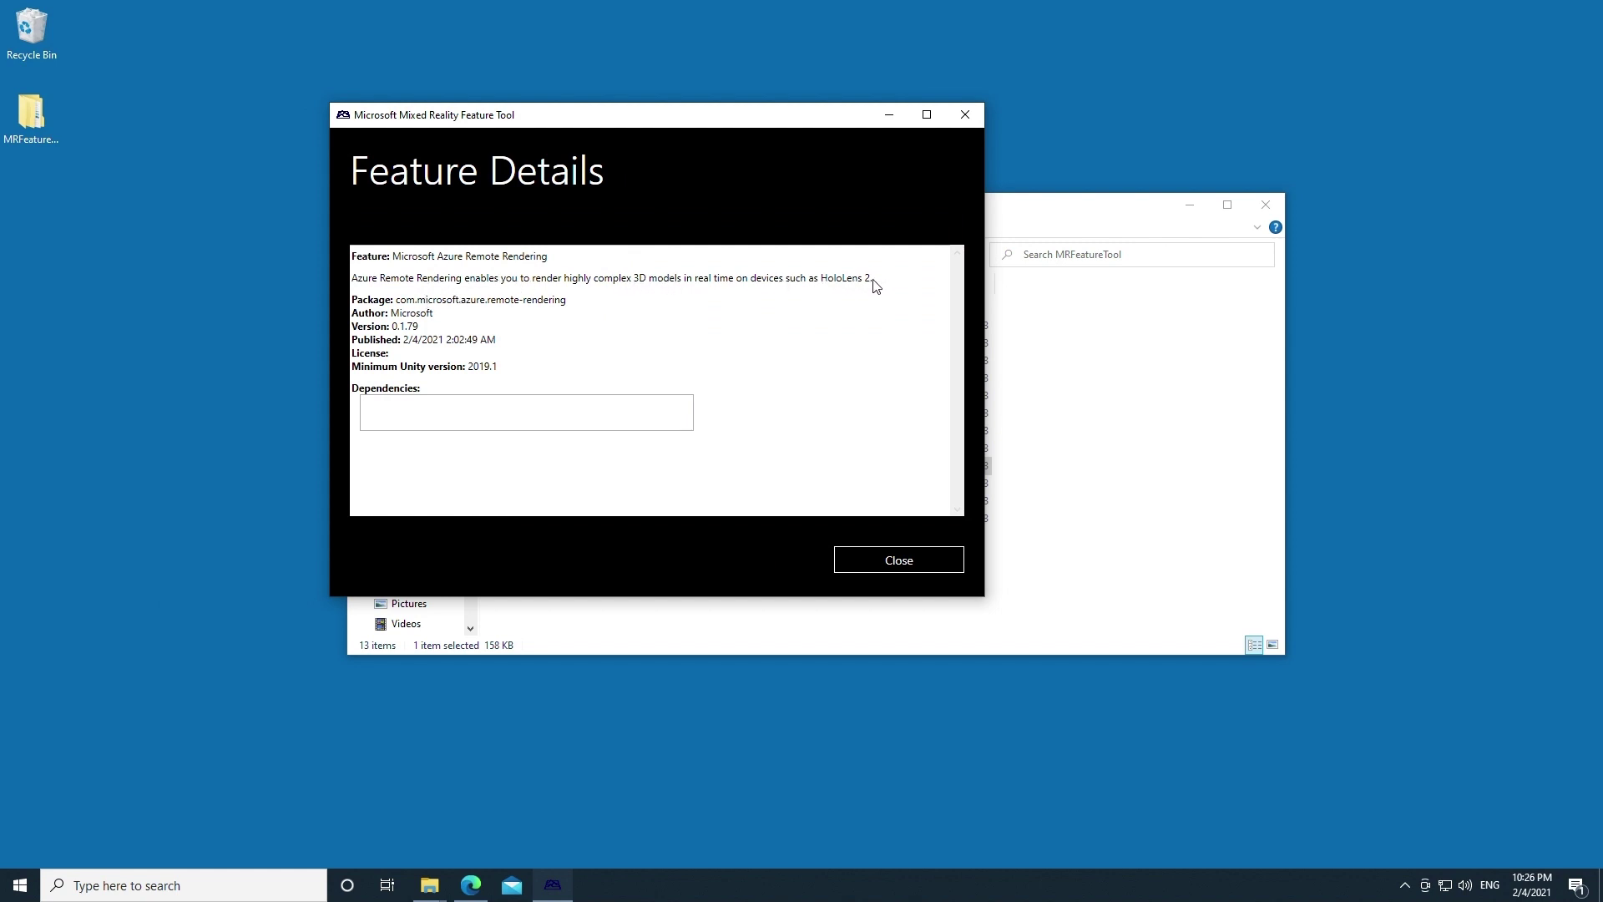
left_click(890, 558)
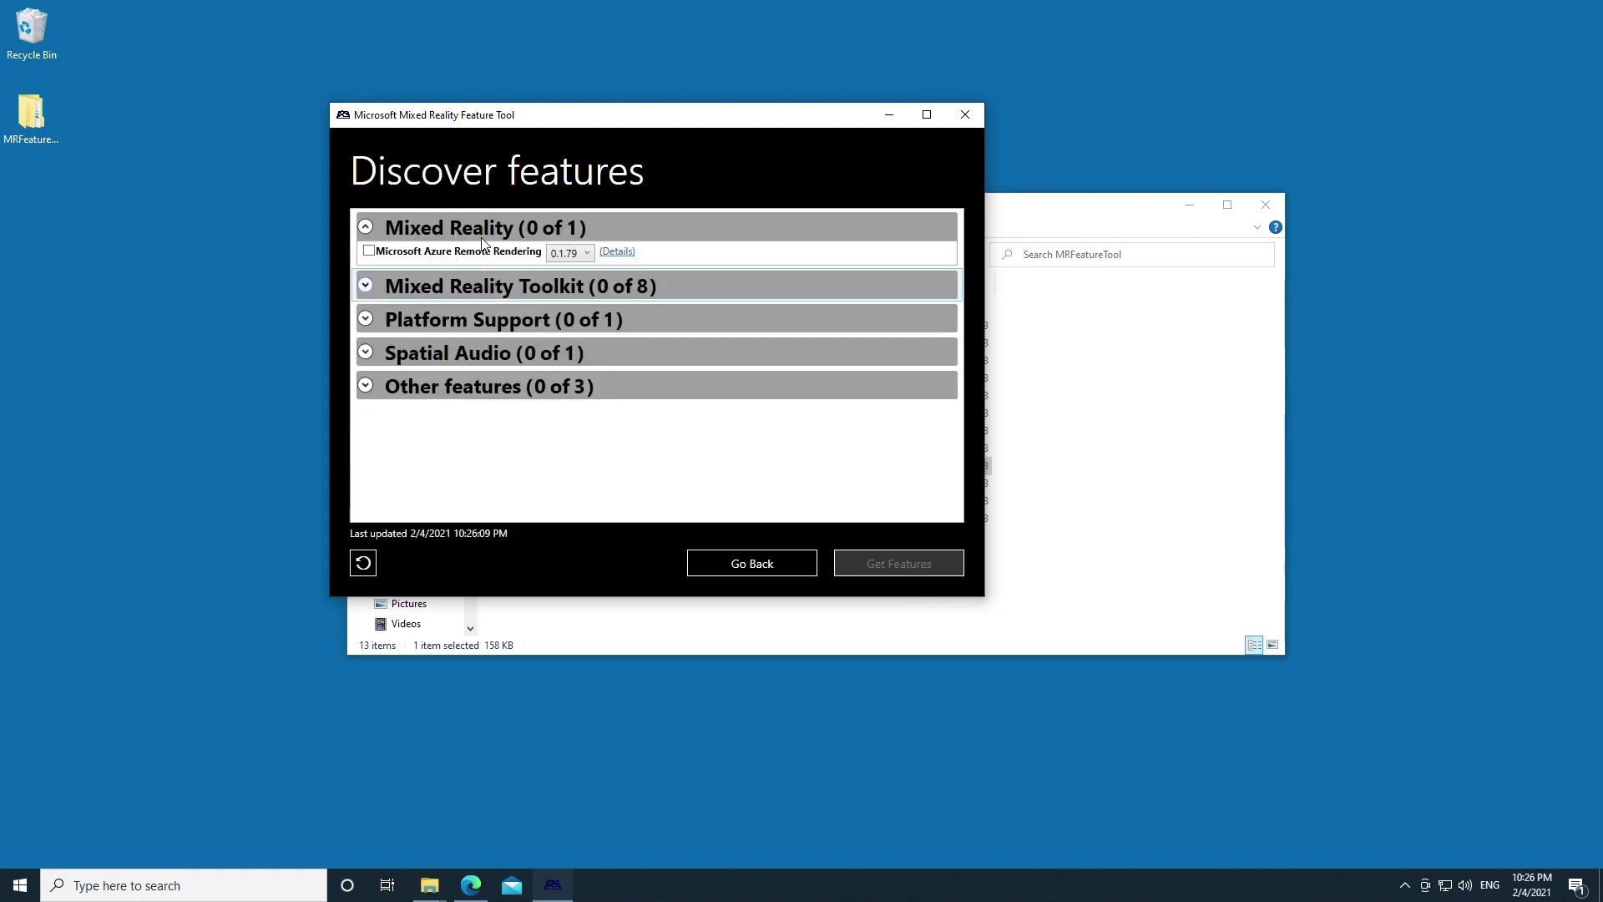
- Expand Mixed Reality Toolkit, Platform Support, Spatial Audio and Other features, revealing OpenXR, Spatializer and WebRTC packages
left_click(365, 286)
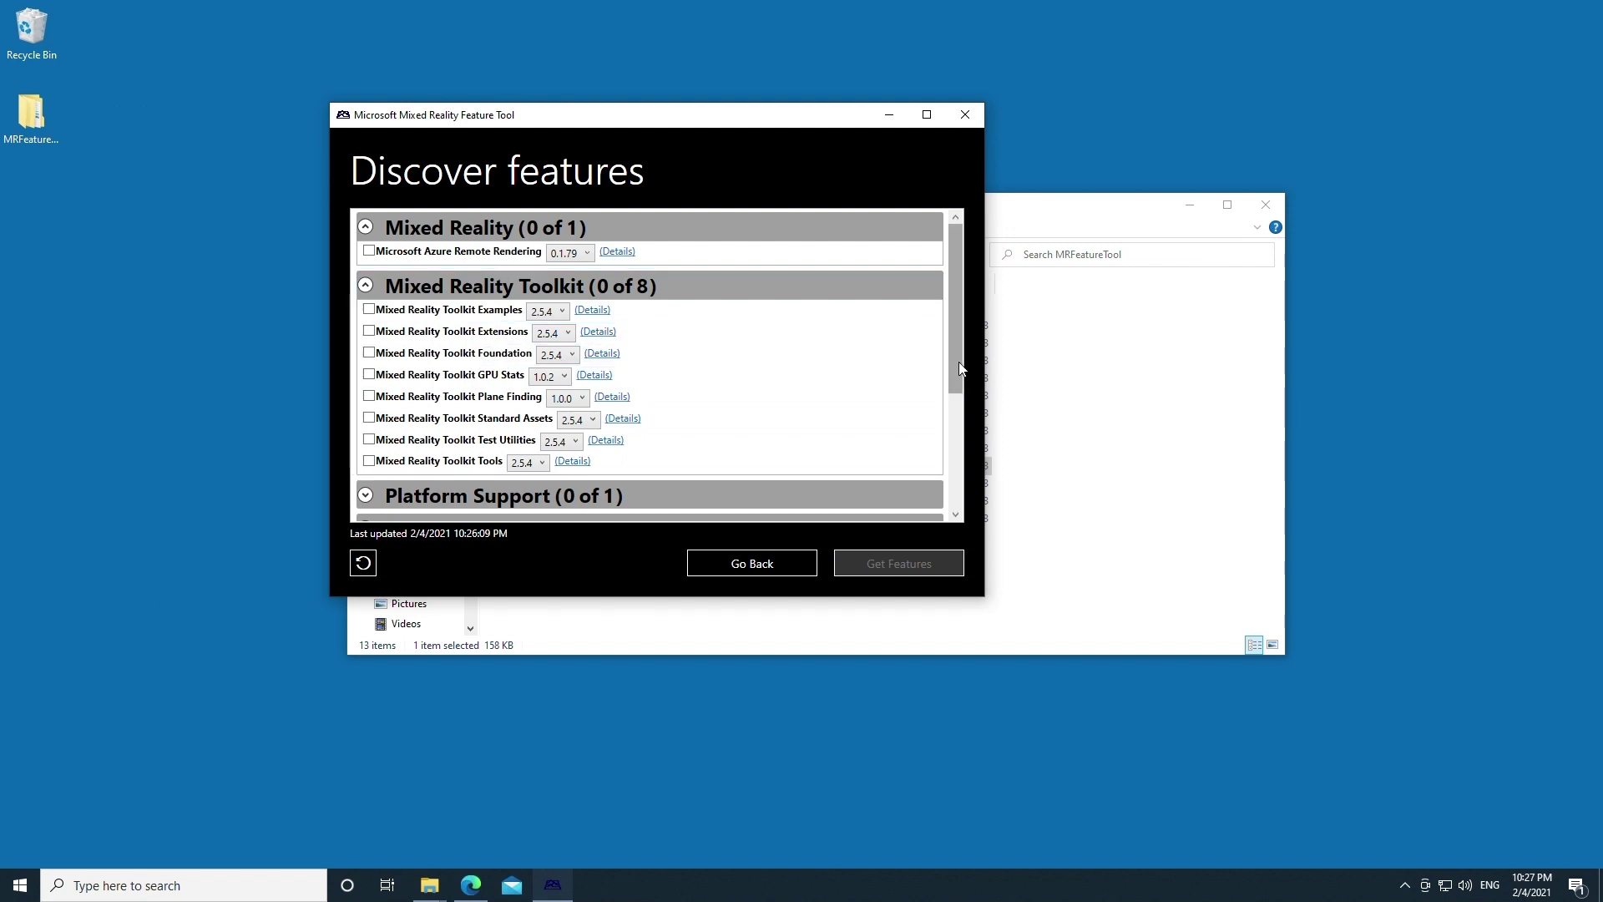
left_click_drag(960, 365, 963, 435)
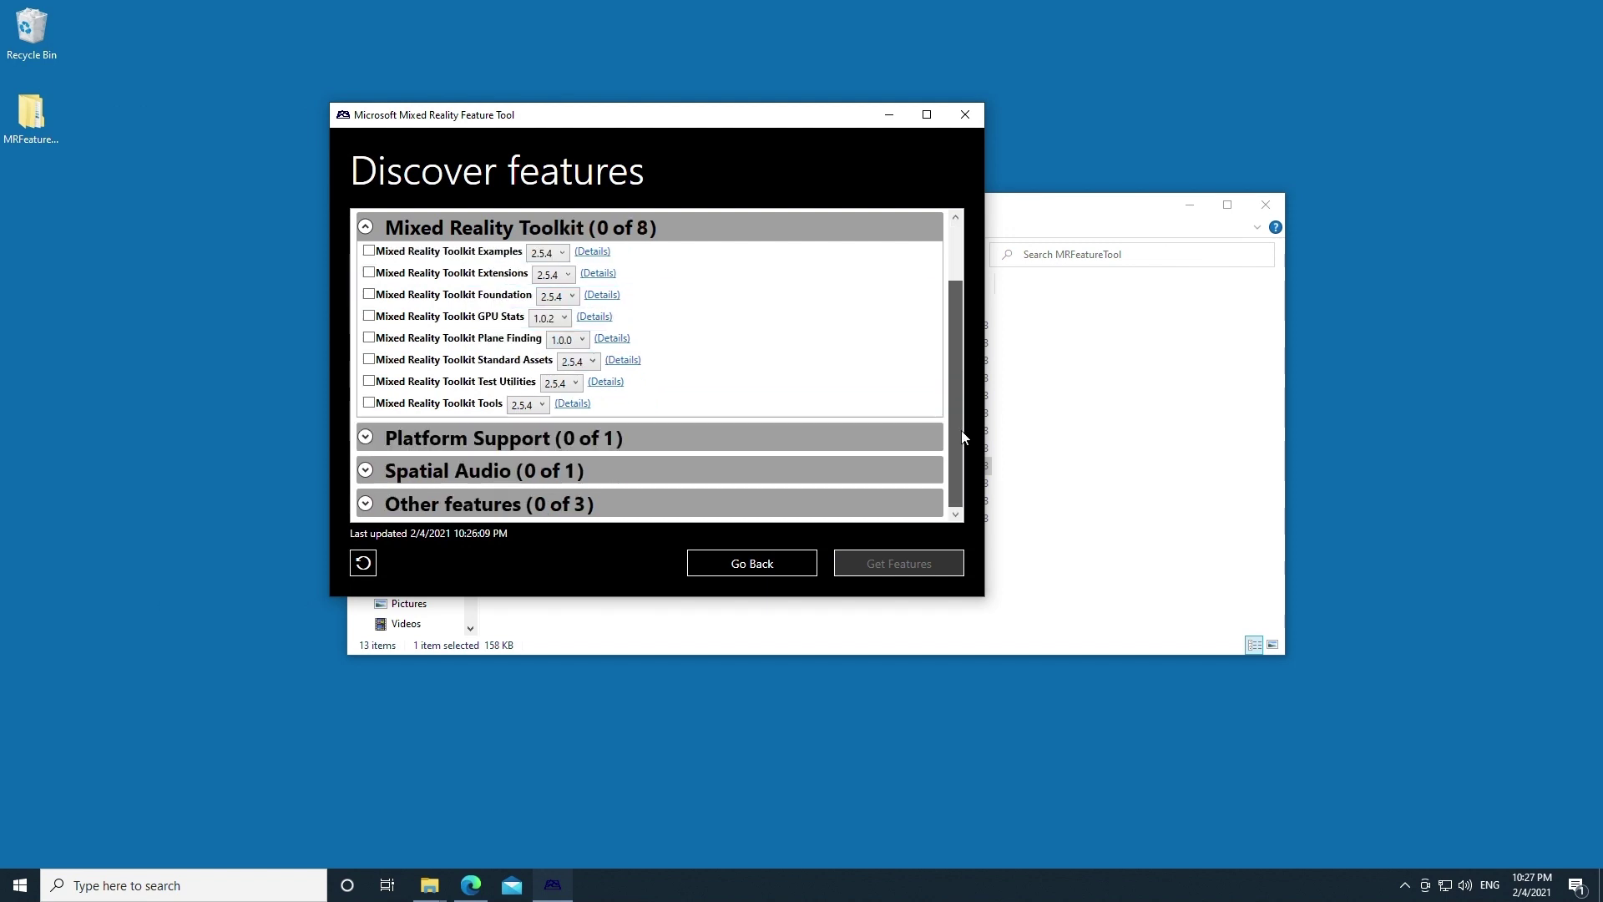
left_click(365, 438)
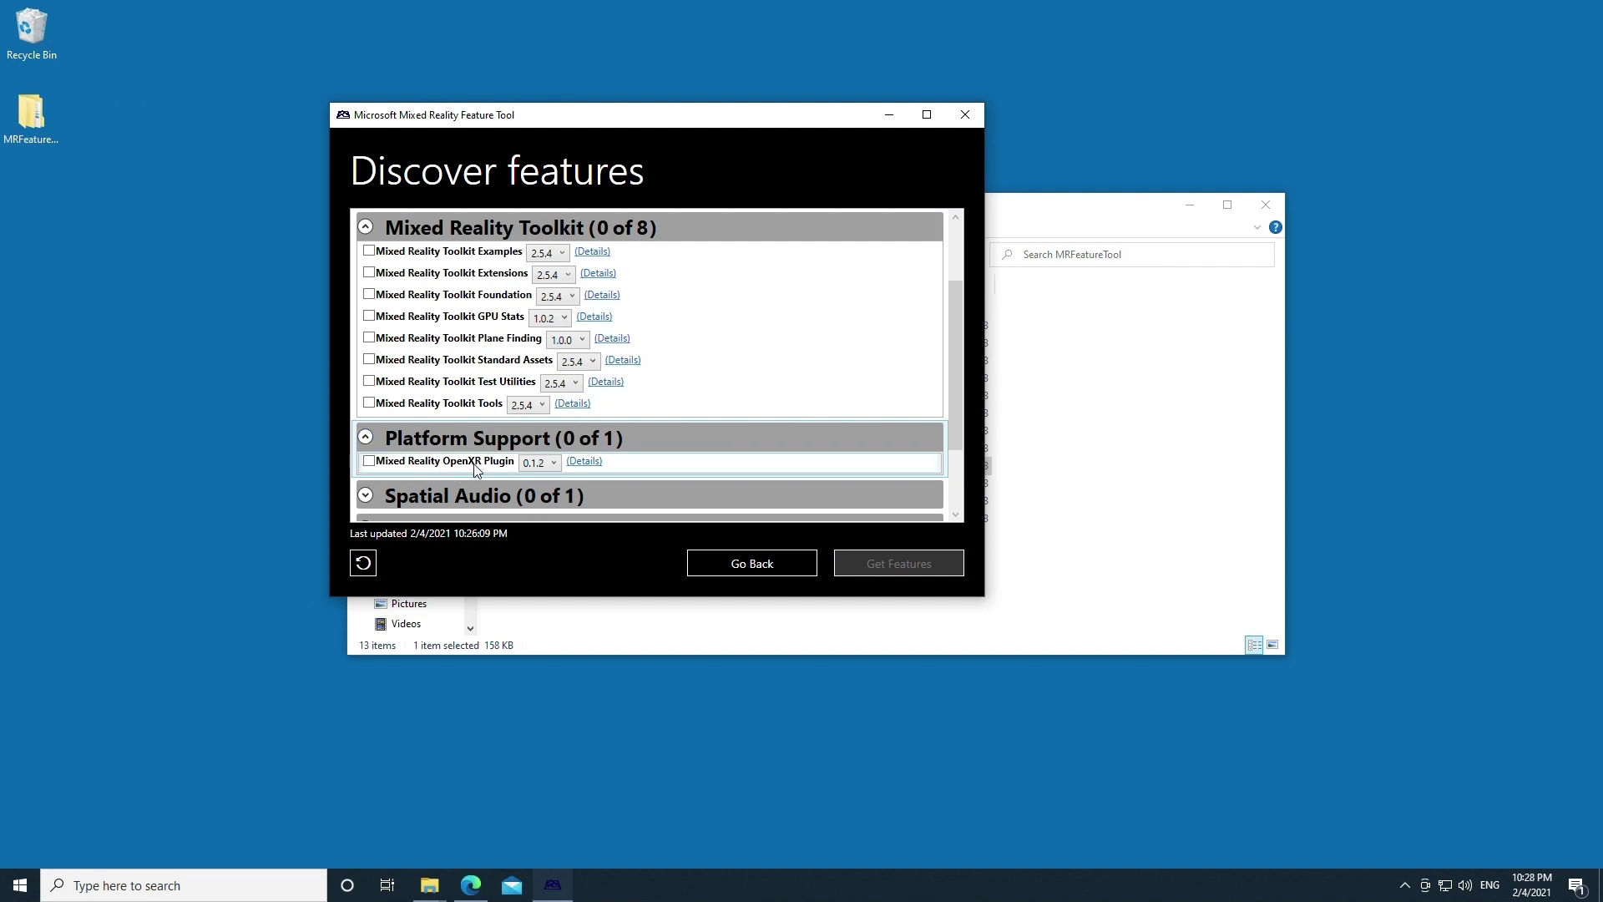
scroll(960, 522, "down", 5)
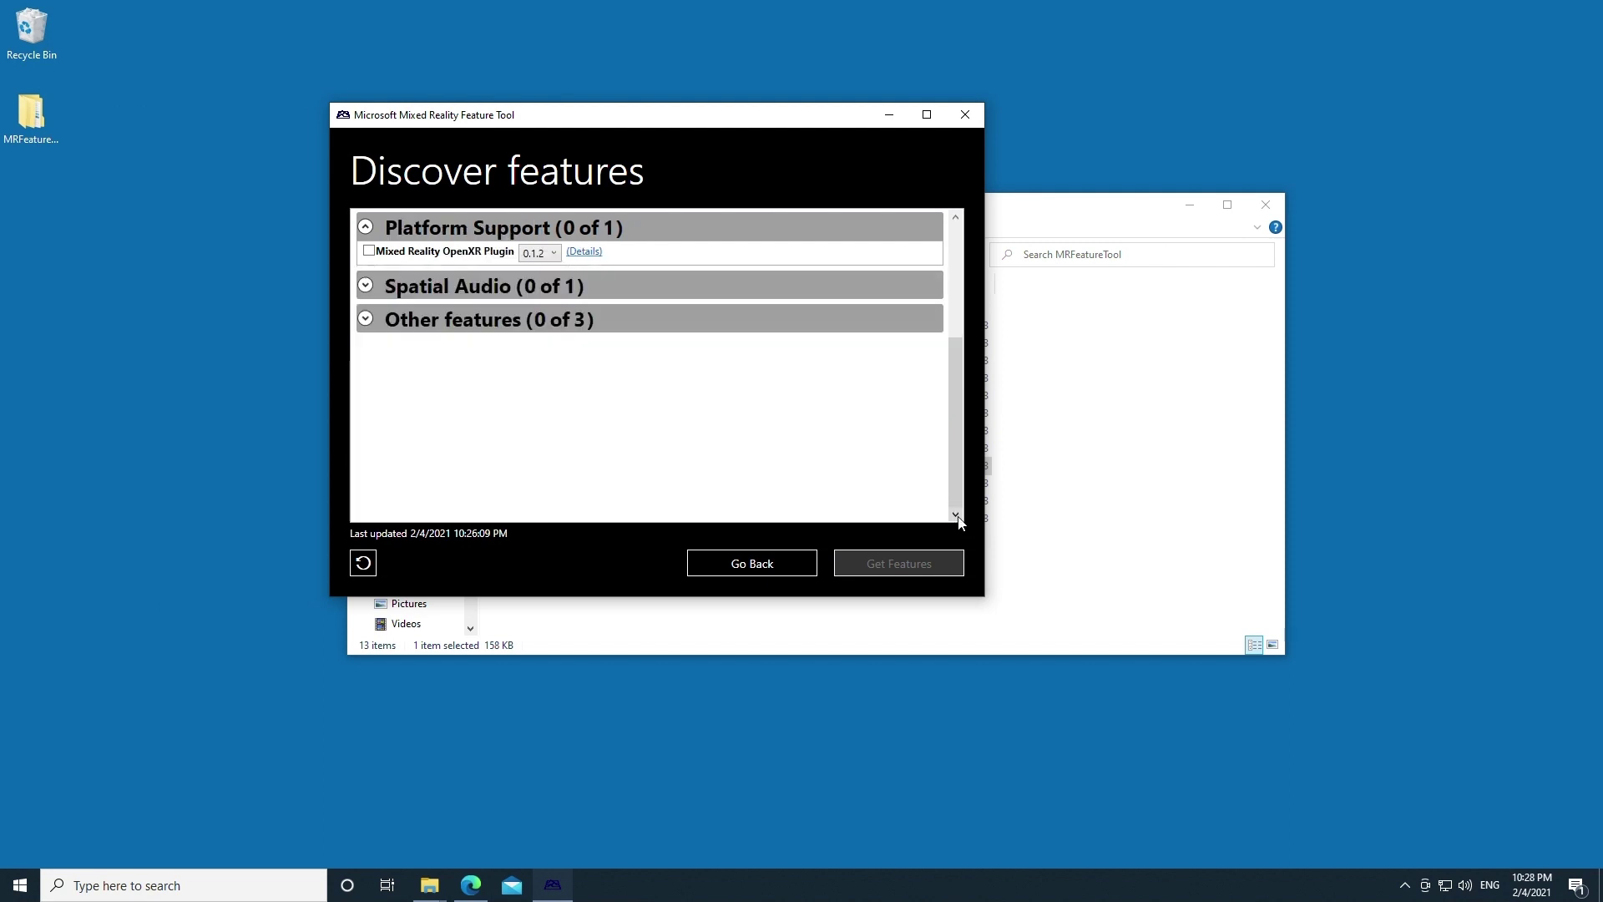
left_click(366, 286)
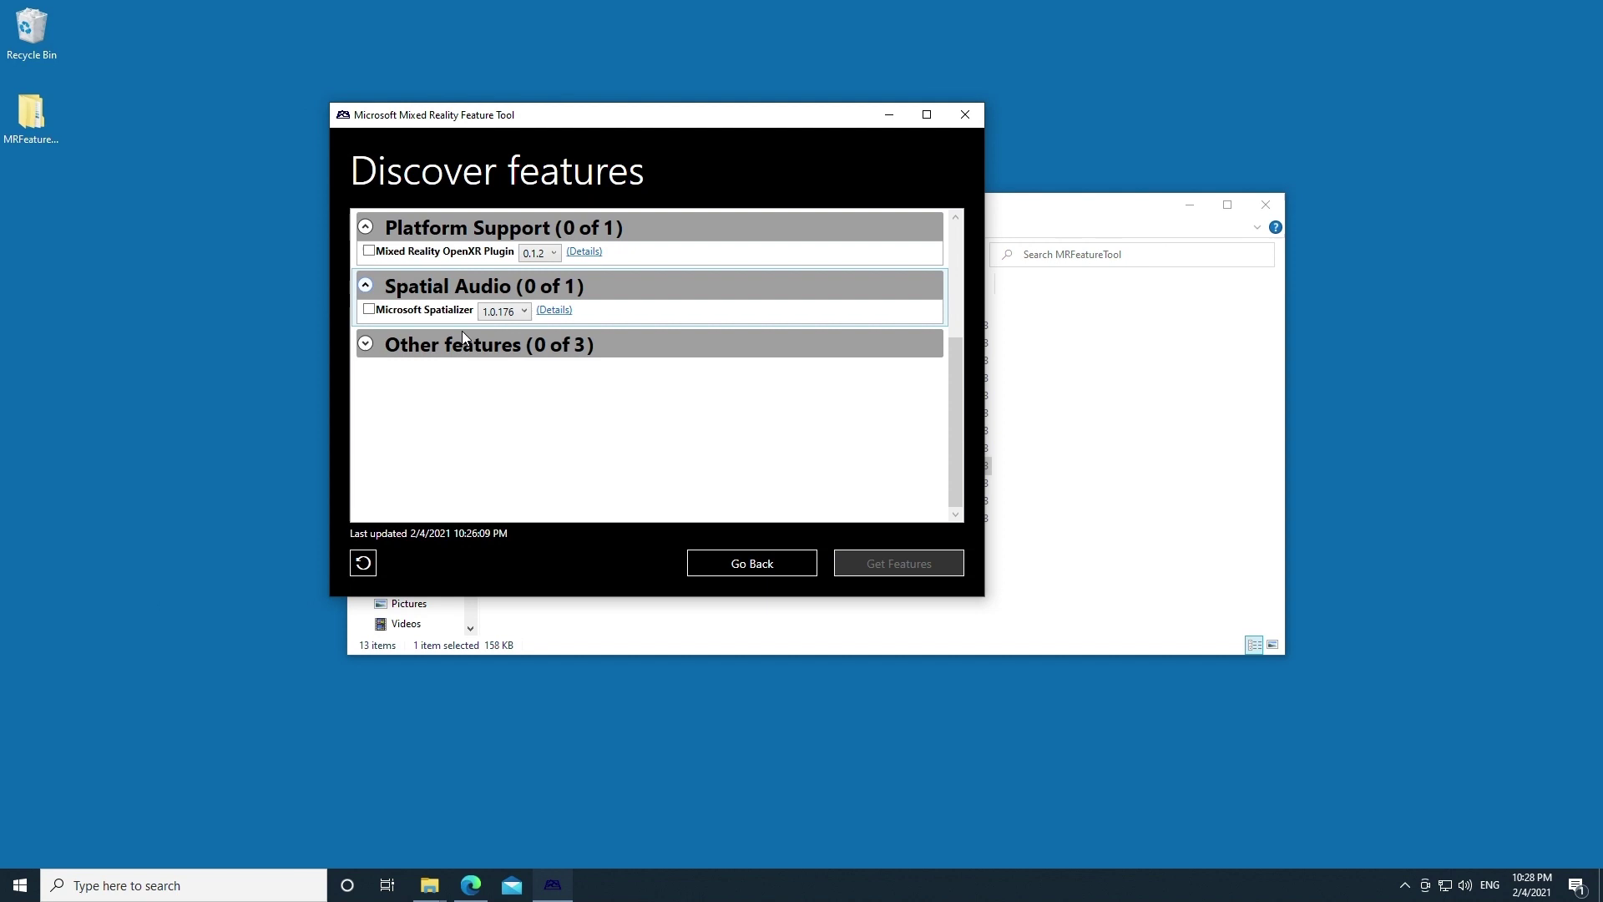
left_click(367, 345)
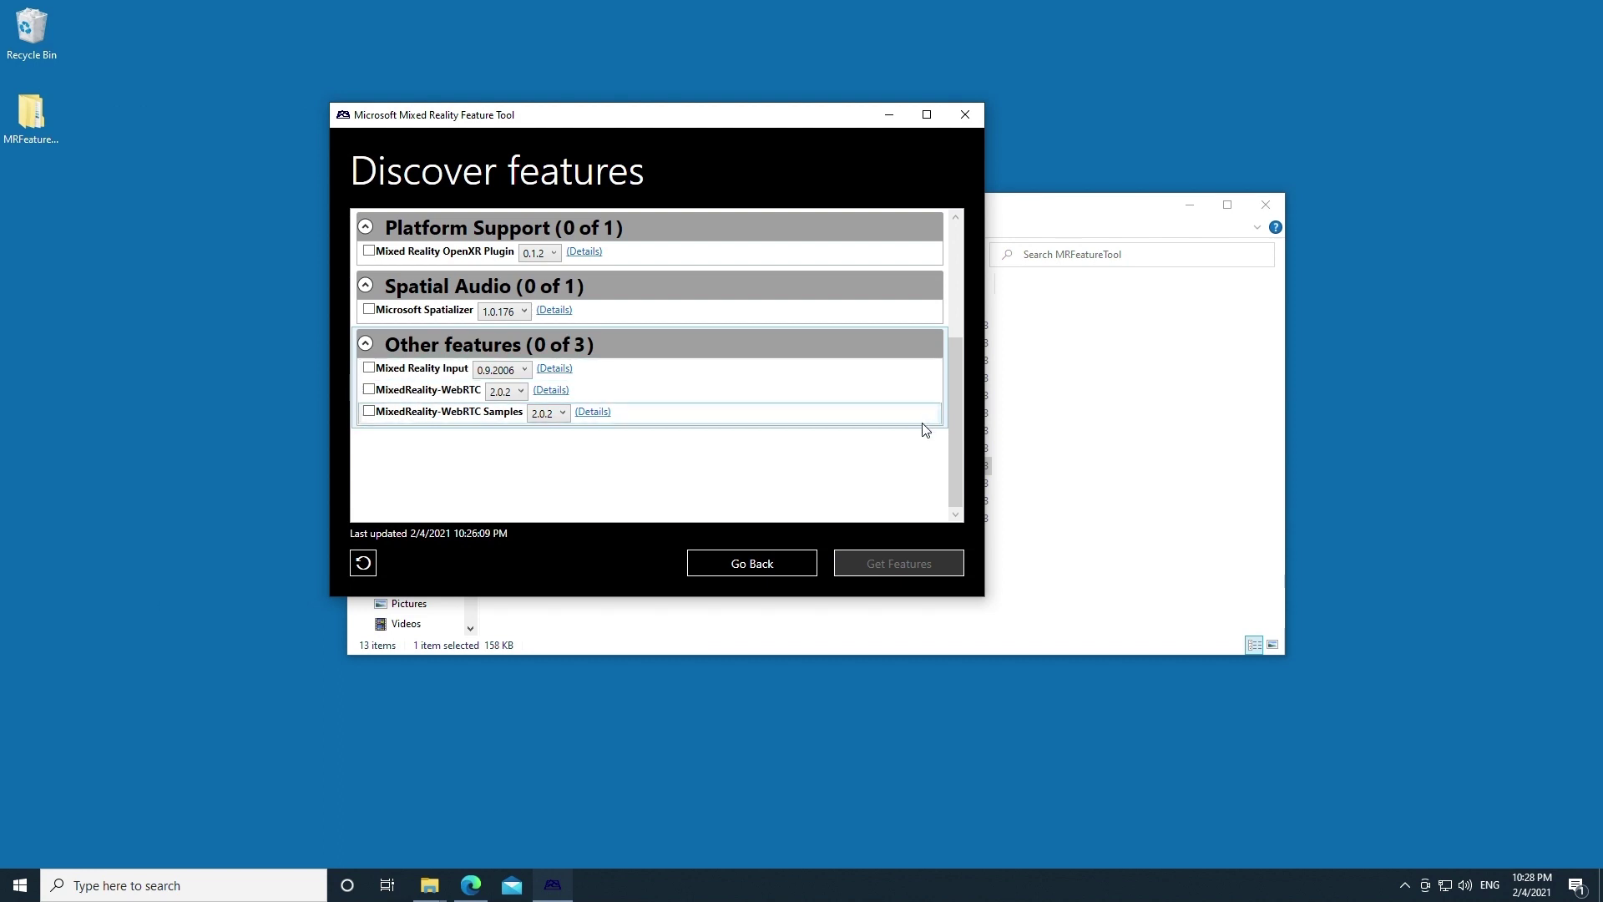
scroll(747, 363, "up", 5)
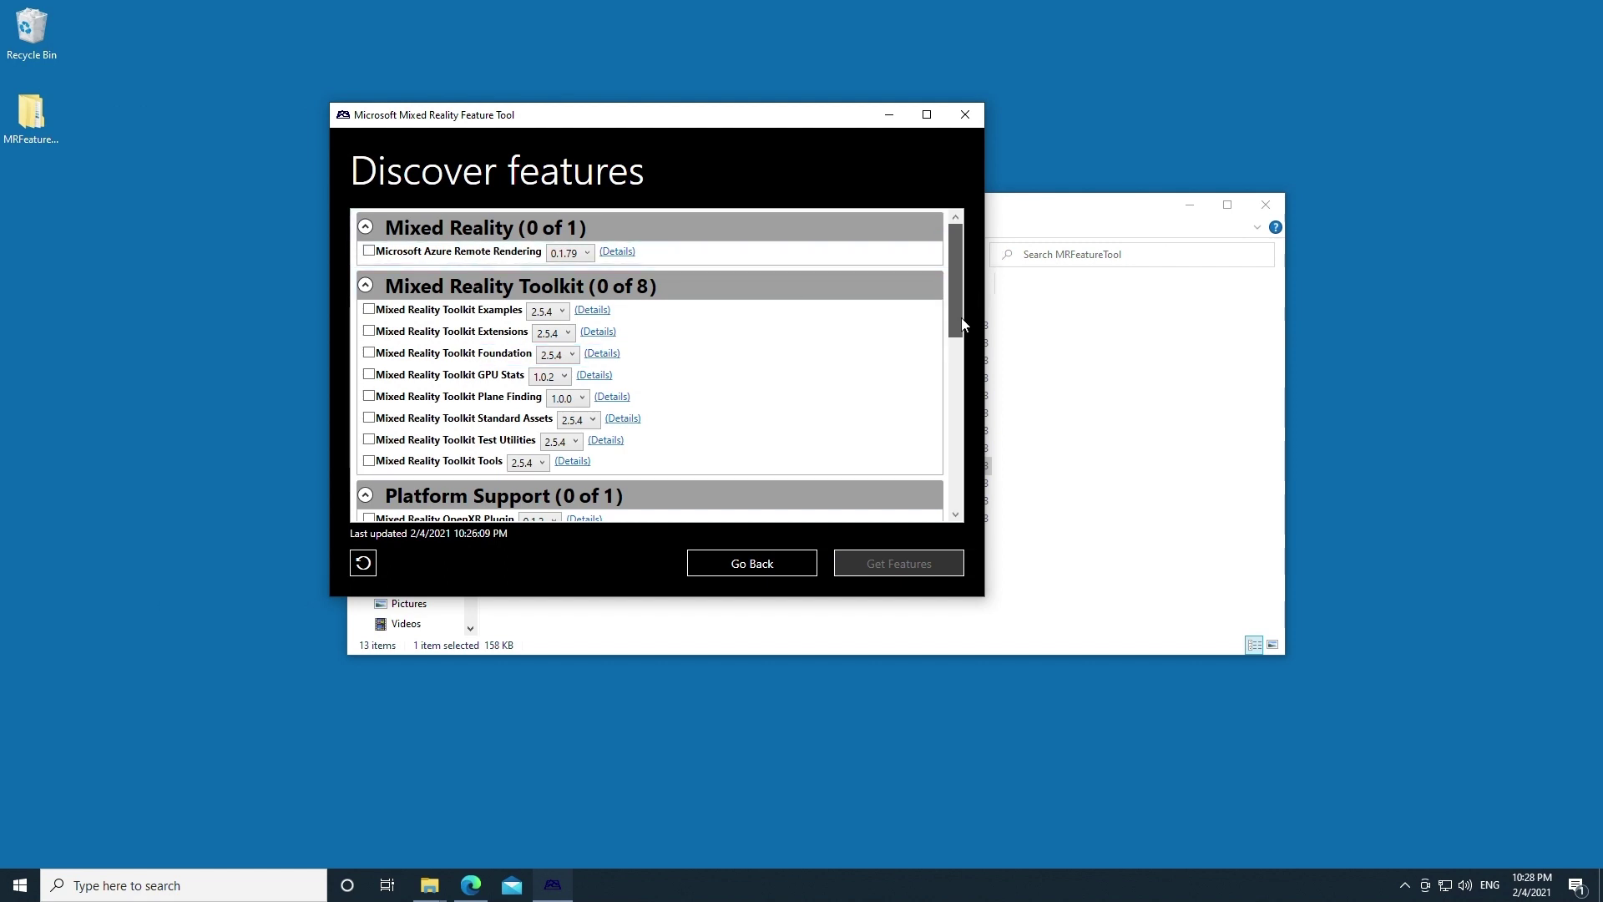
scroll(960, 317, "down", 5)
scroll(956, 367, "up", 5)
left_click_drag(958, 298, 958, 452)
left_click_drag(959, 397, 957, 315)
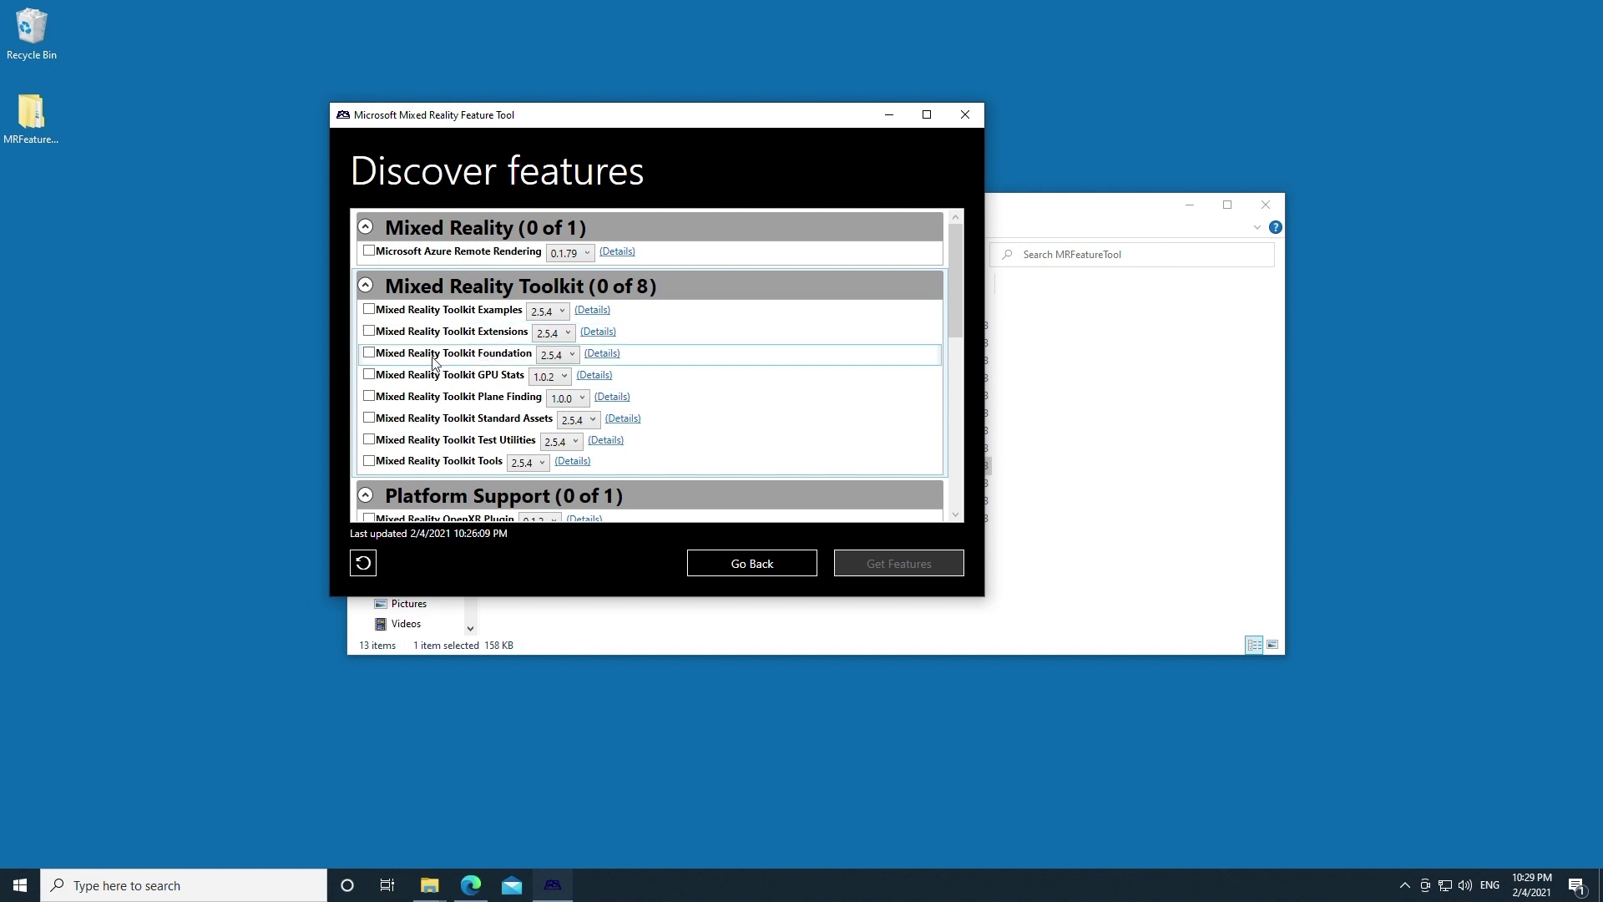
- Select Mixed Reality Toolkit Foundation 2.5.4 and proceed to import it with Standard Assets
left_click(370, 354)
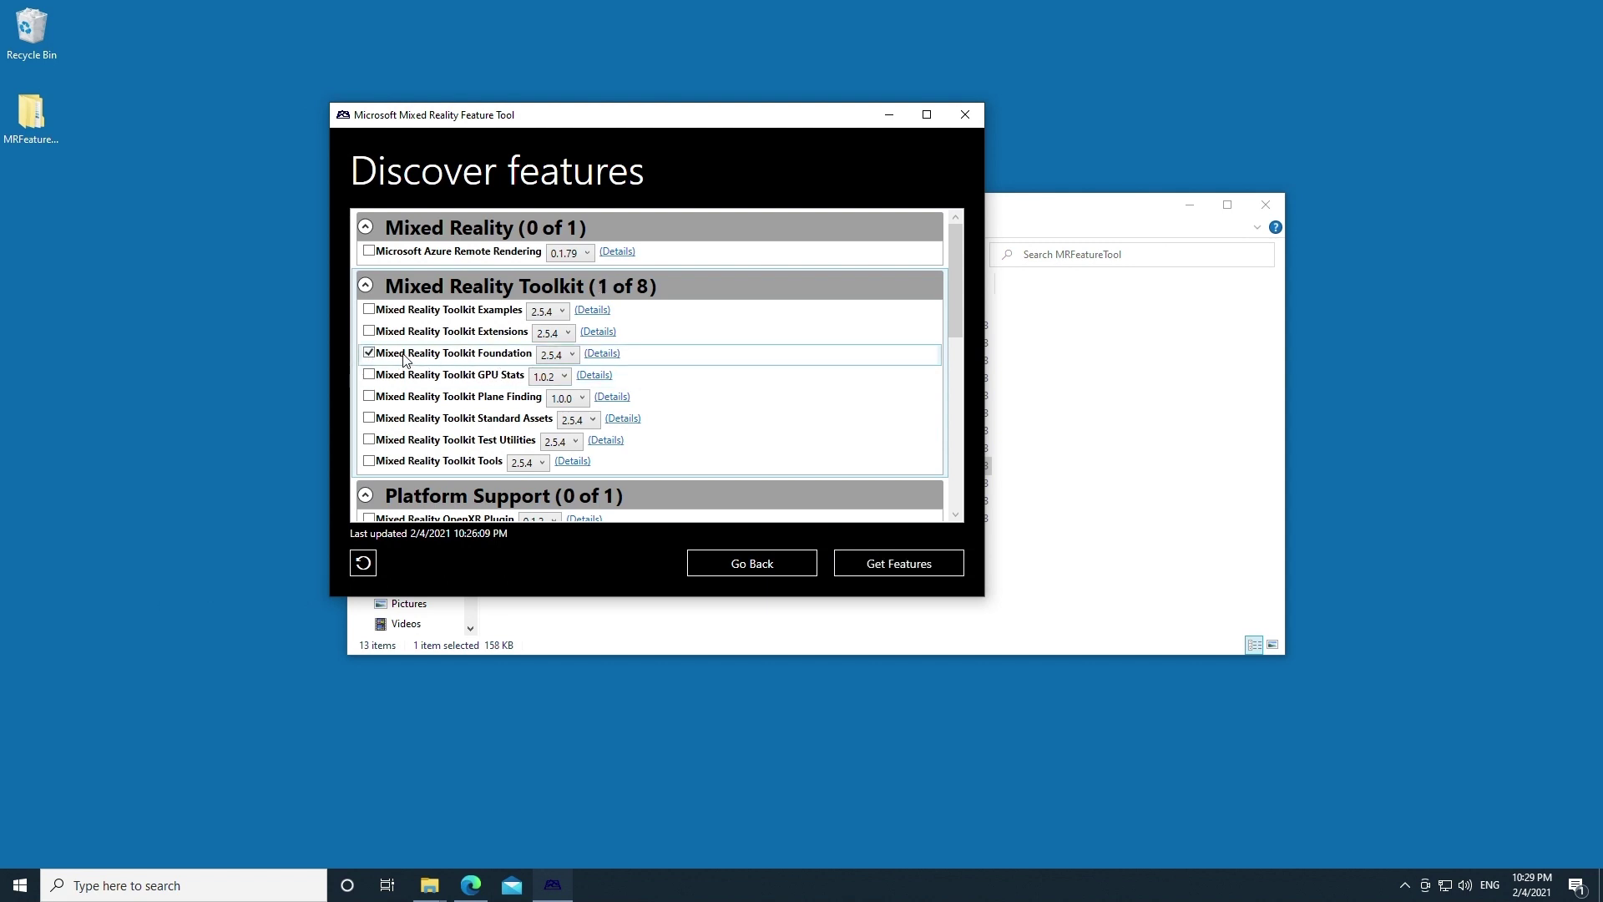
left_click(898, 563)
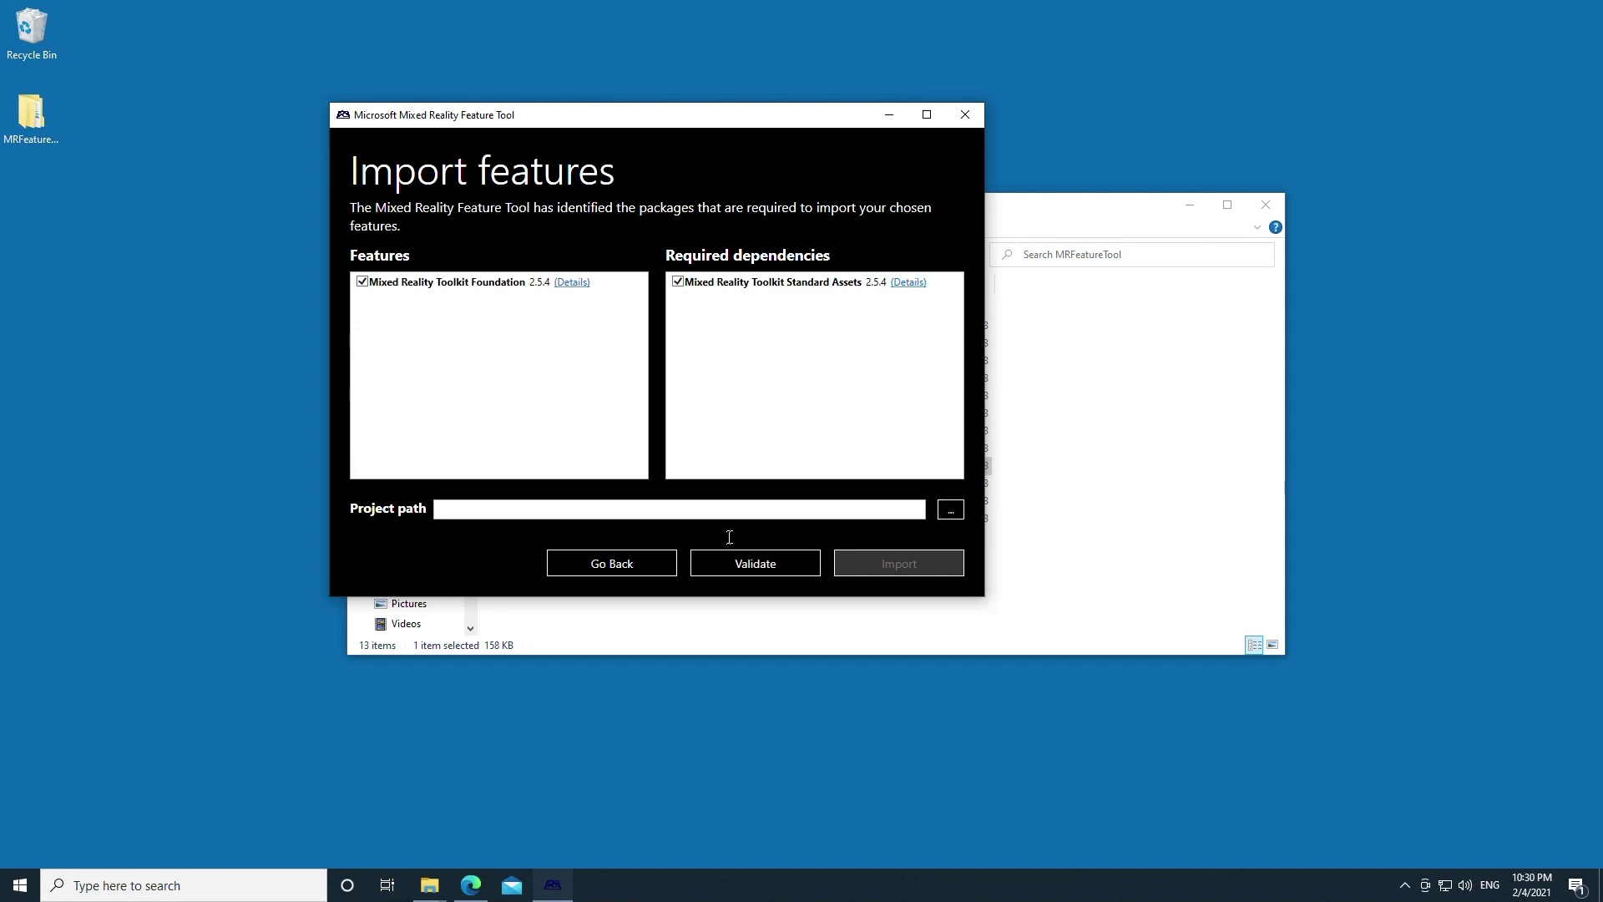
- Set the project path to the MRFeatureToolDemo folder and validate it with no issues
left_click(949, 508)
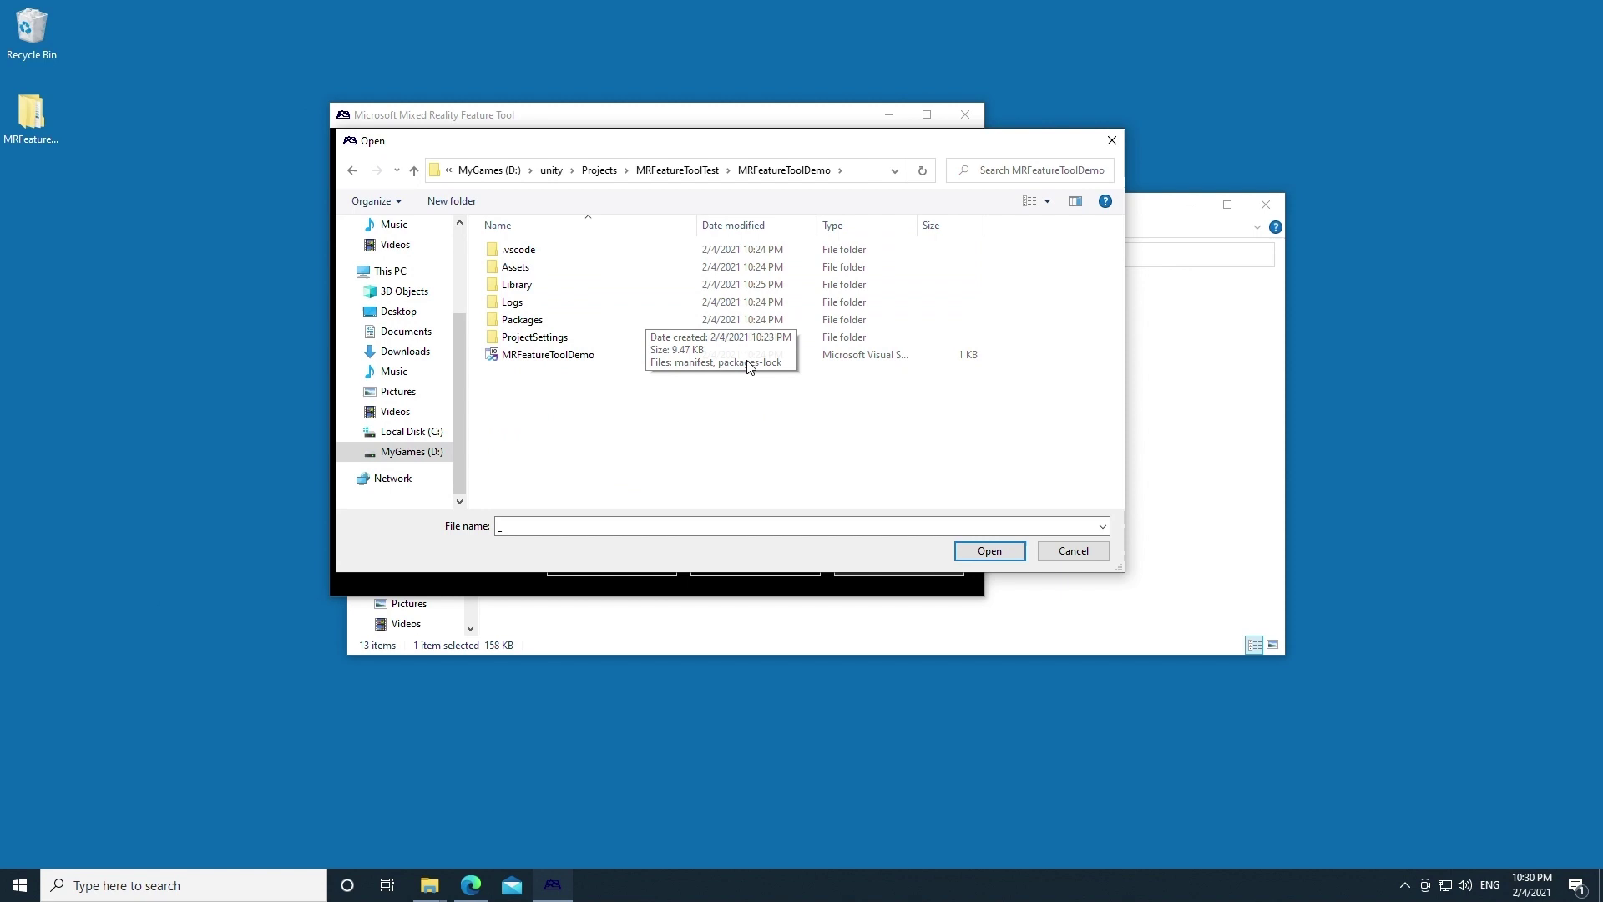
left_click(986, 551)
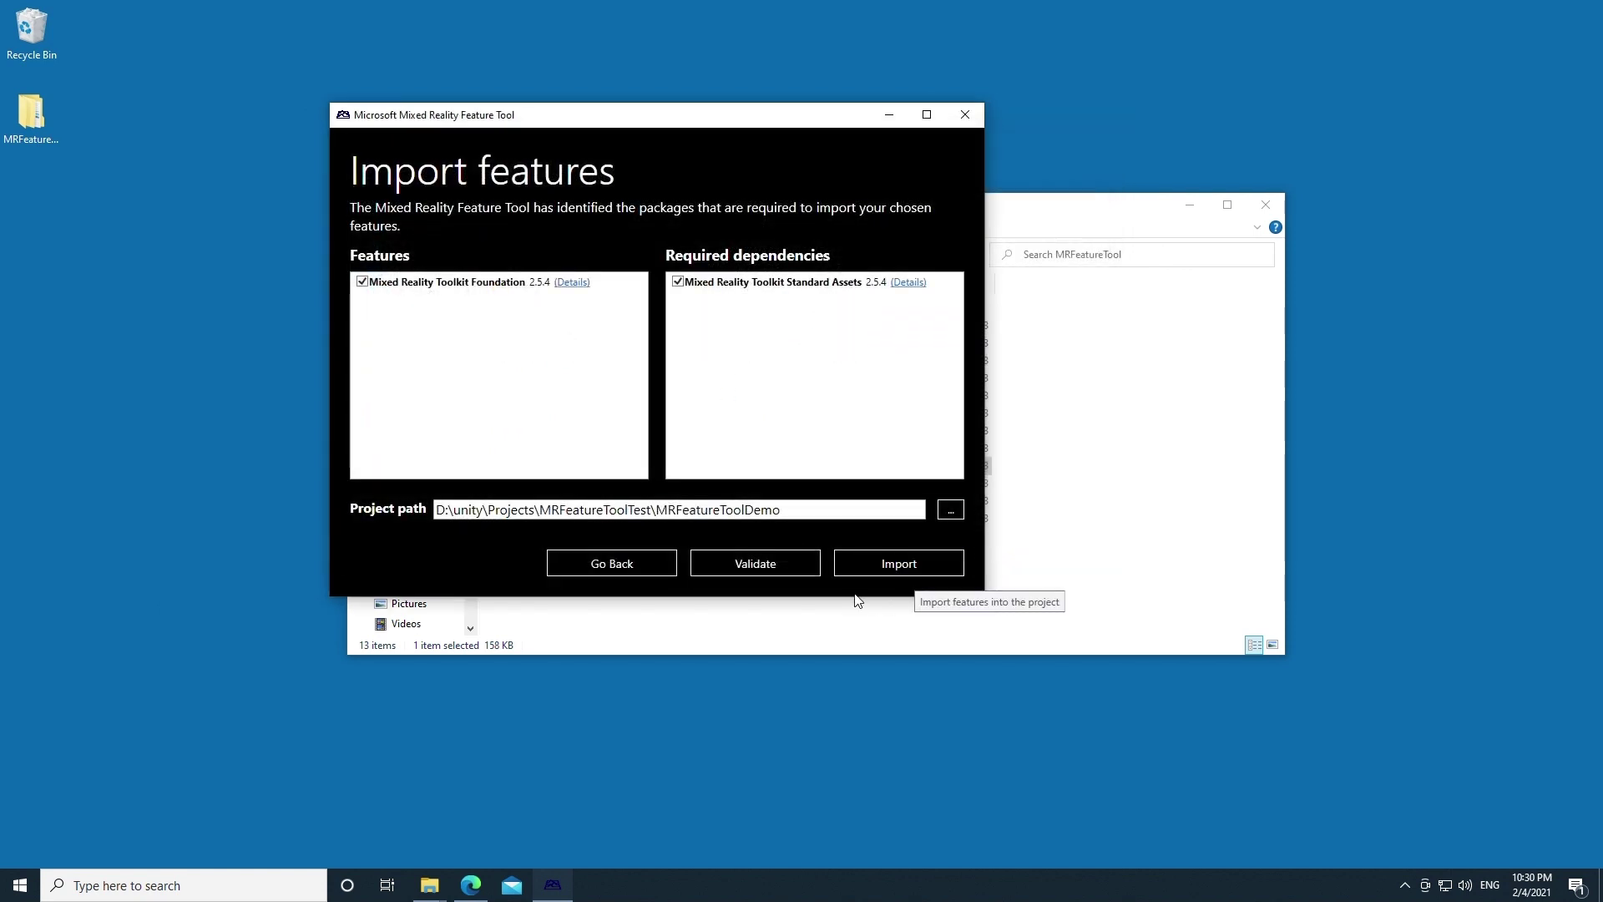
left_click(760, 566)
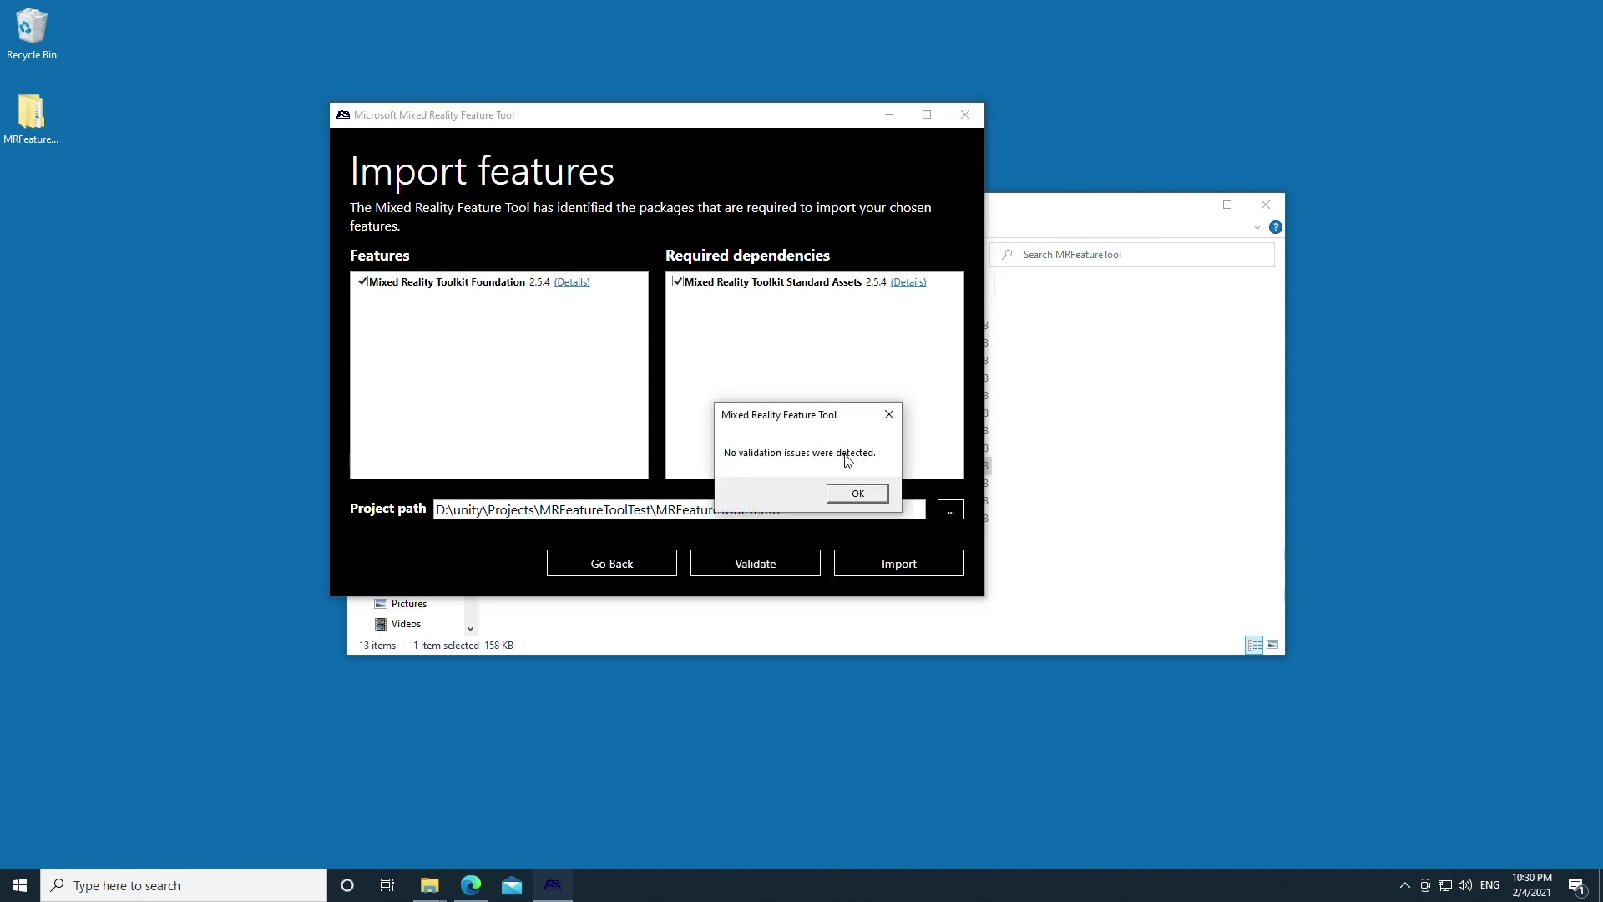
left_click(857, 493)
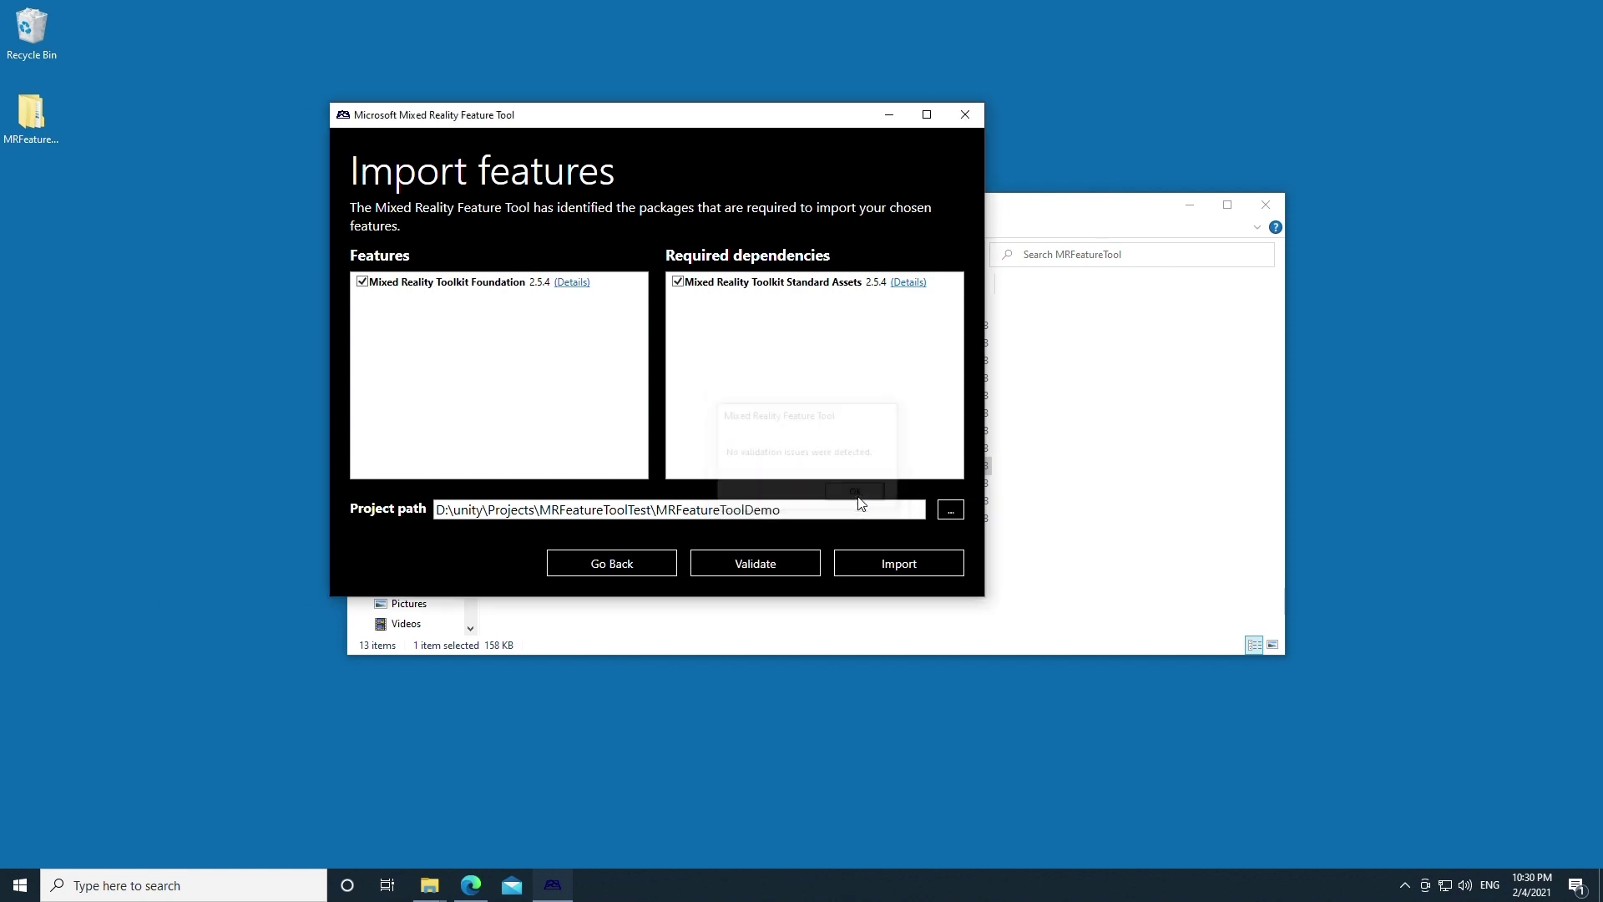
- Approve importing Foundation and Standard Assets 2.5.4 into MRFeatureToolDemo, then exit the tool
left_click(905, 563)
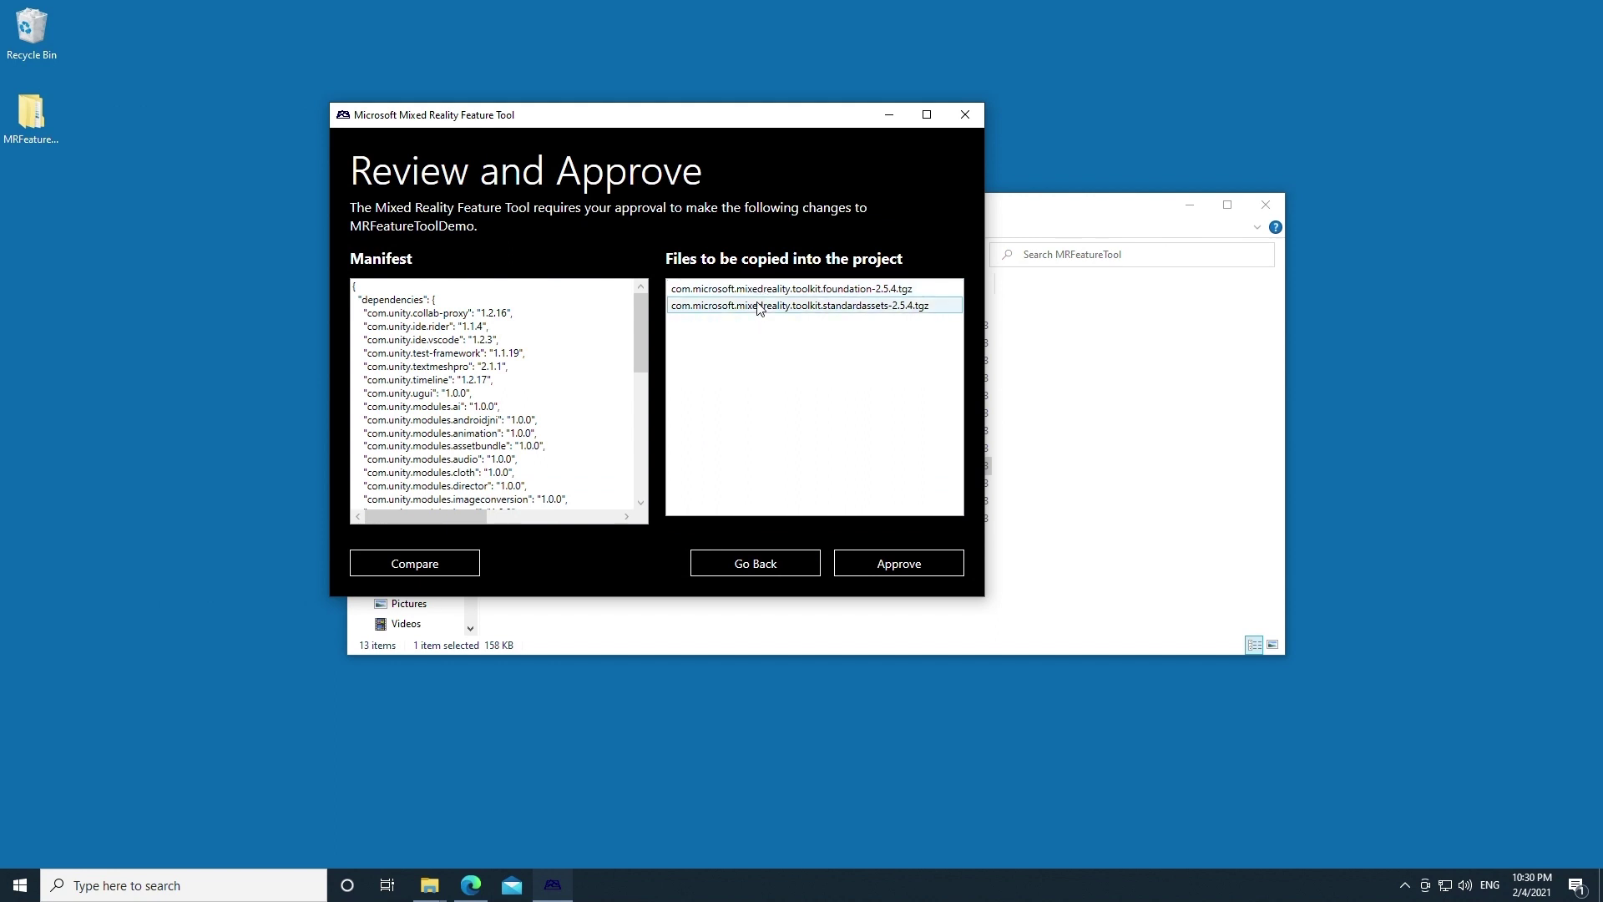
left_click_drag(642, 355, 639, 484)
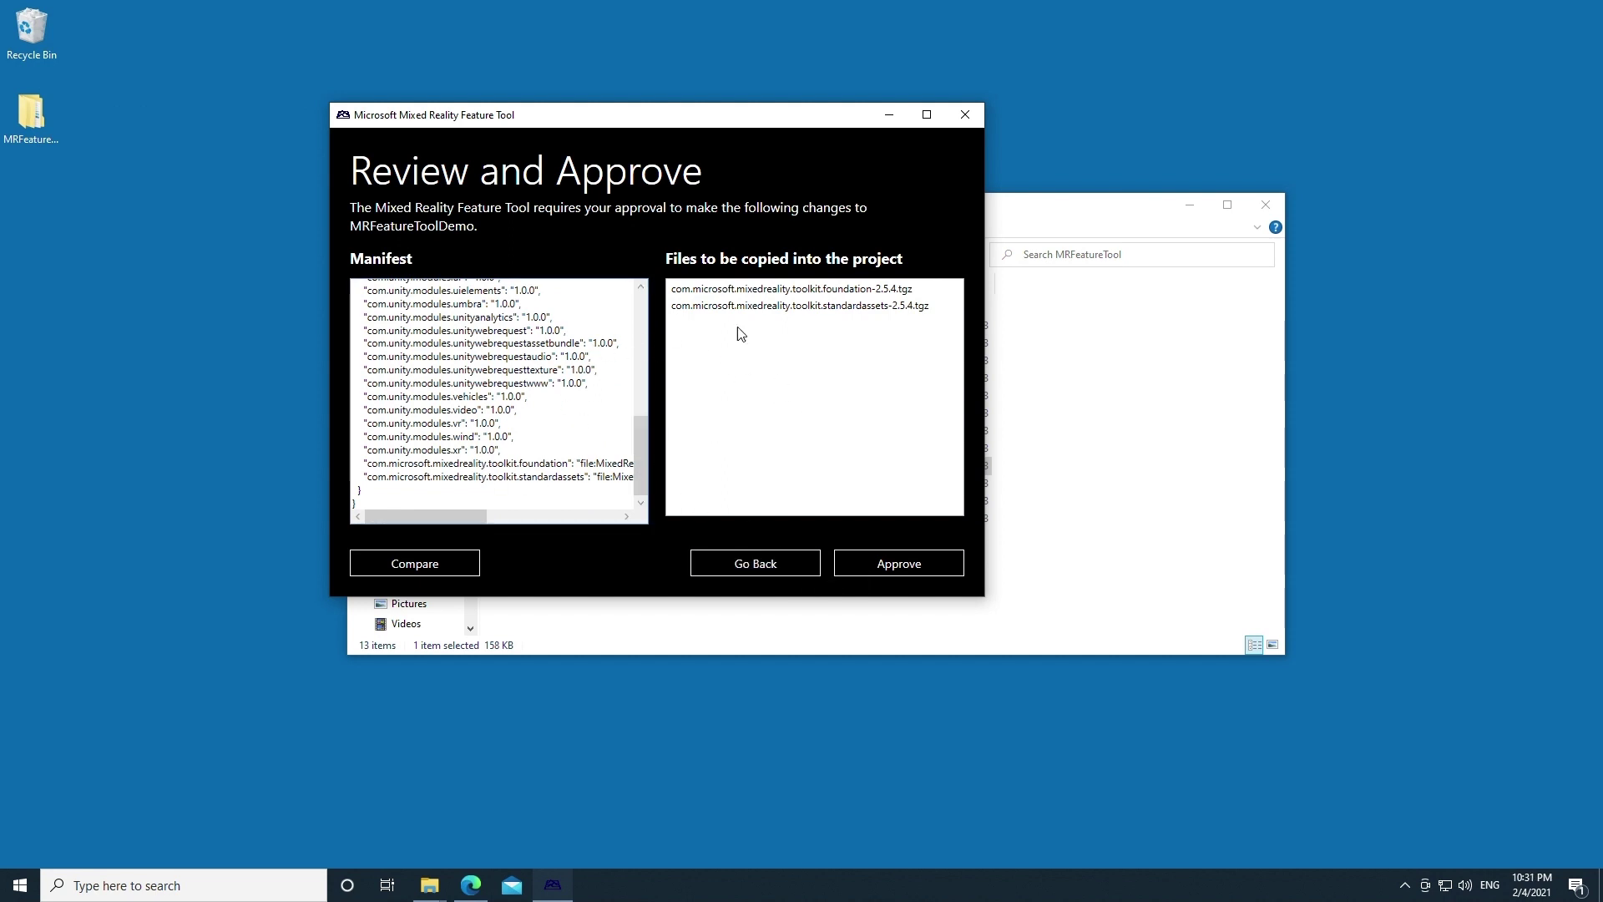
left_click(905, 564)
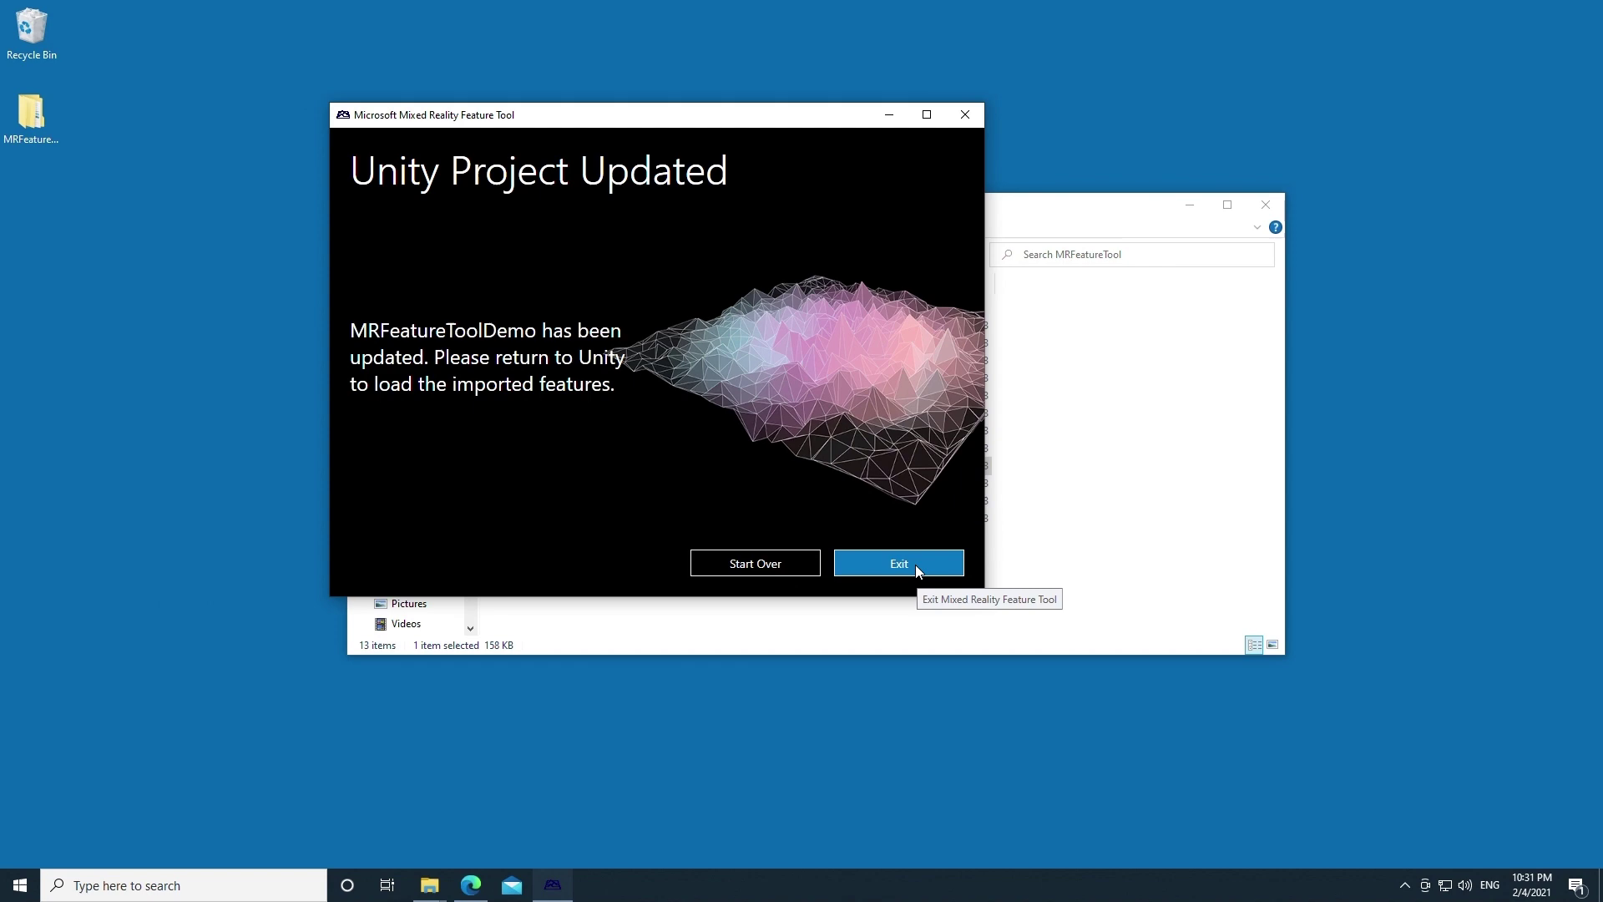
left_click(914, 566)
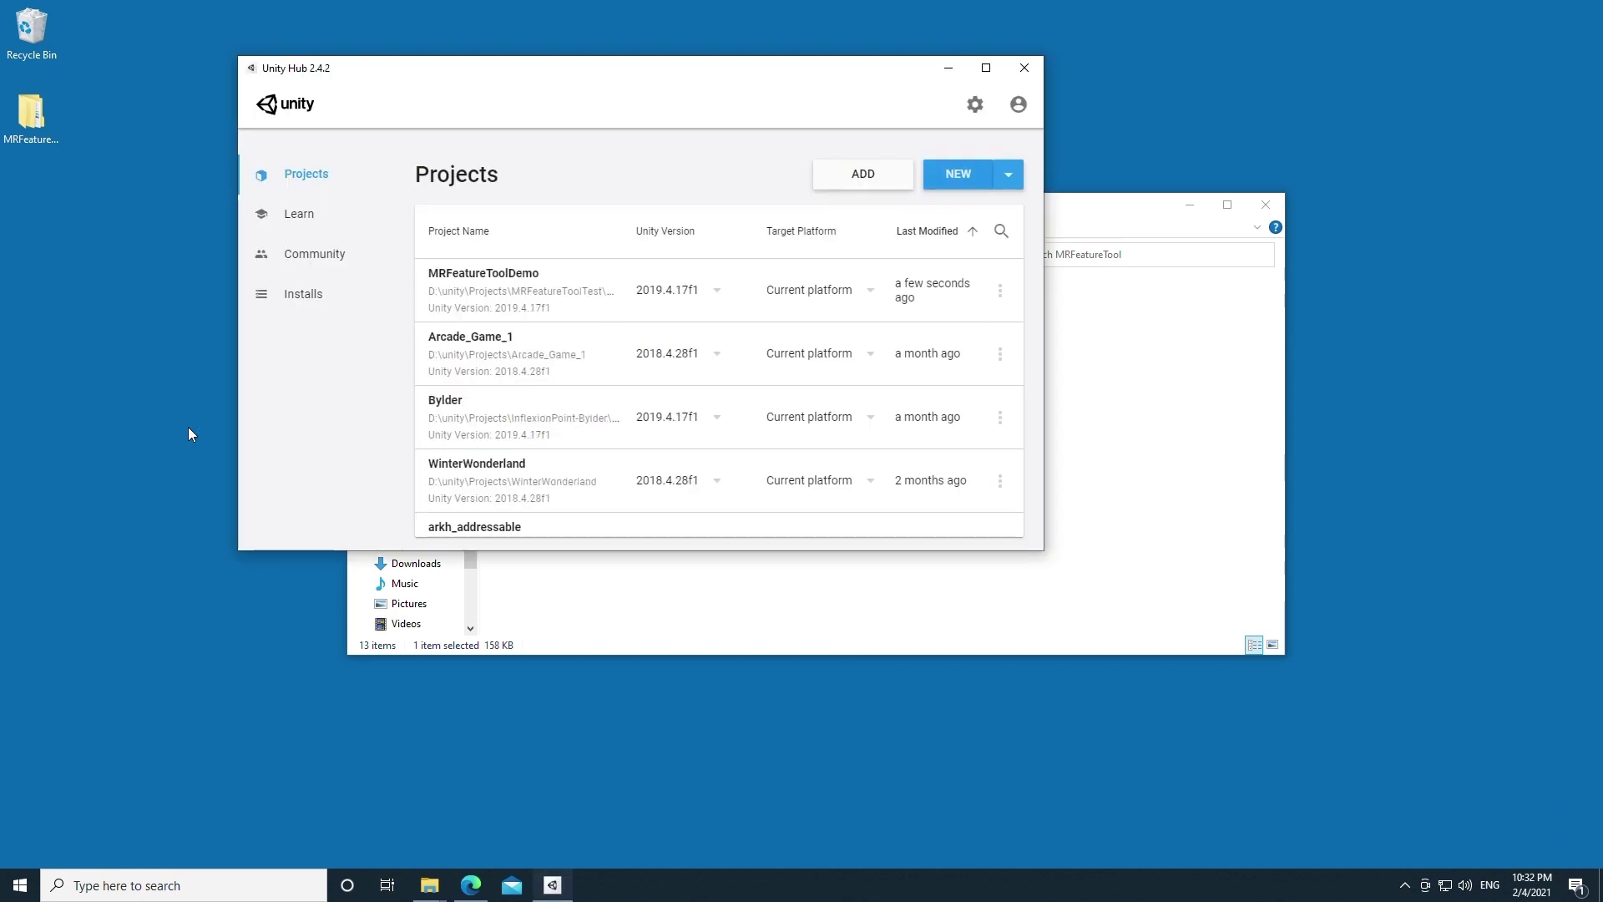
- Open MRFeatureToolDemo from Unity Hub to load it with the MRTK Project Configurator
left_click(534, 284)
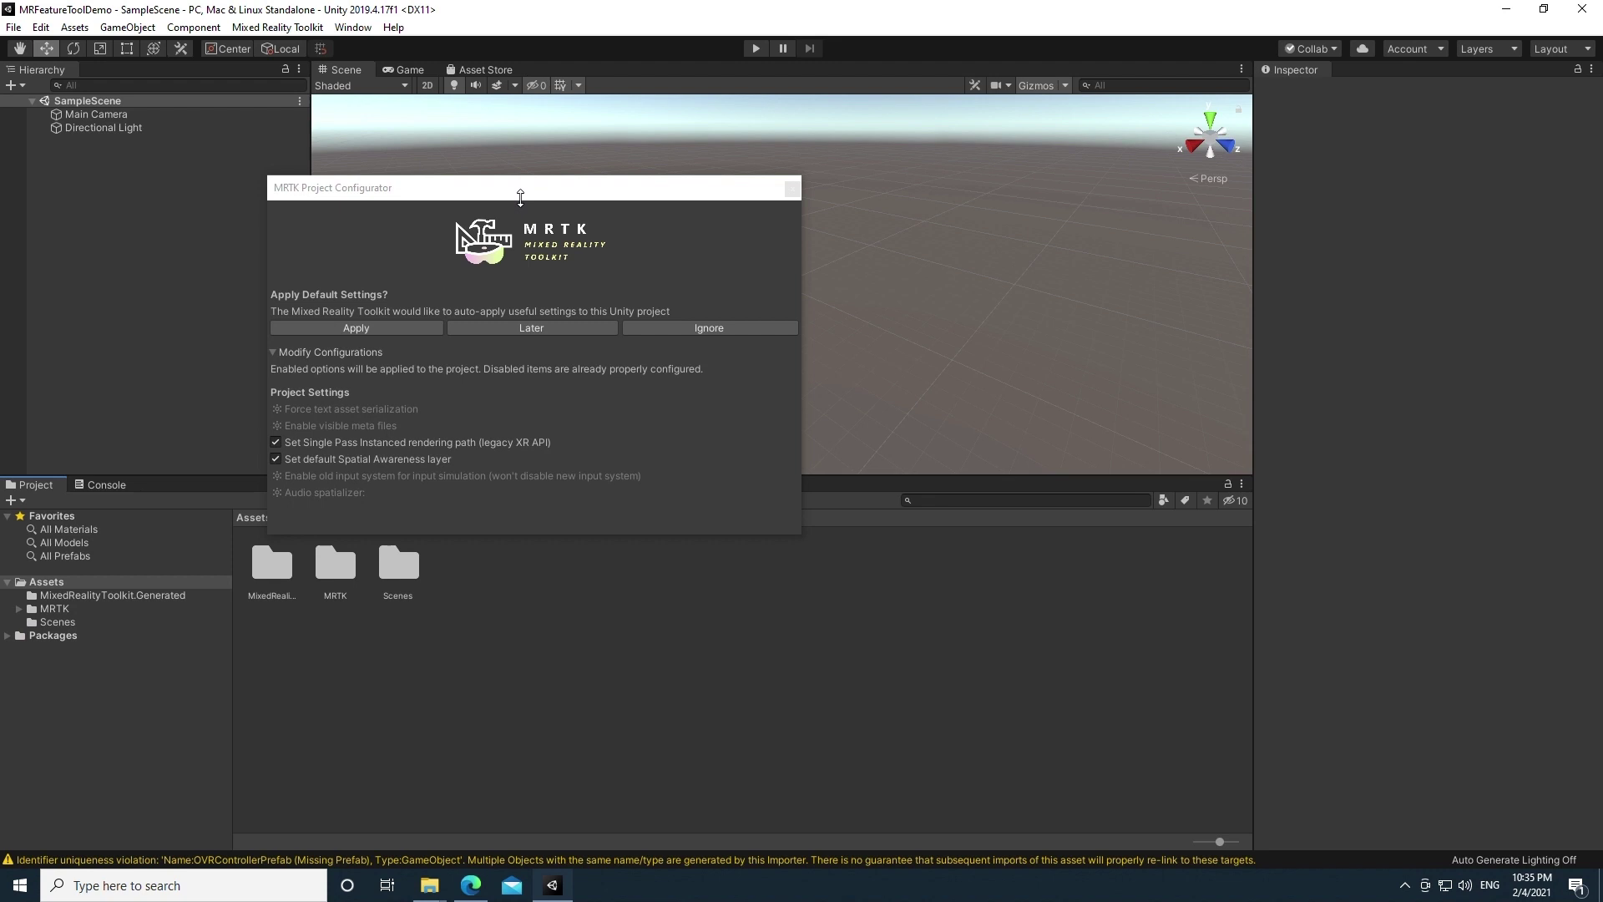
left_click_drag(520, 197, 580, 187)
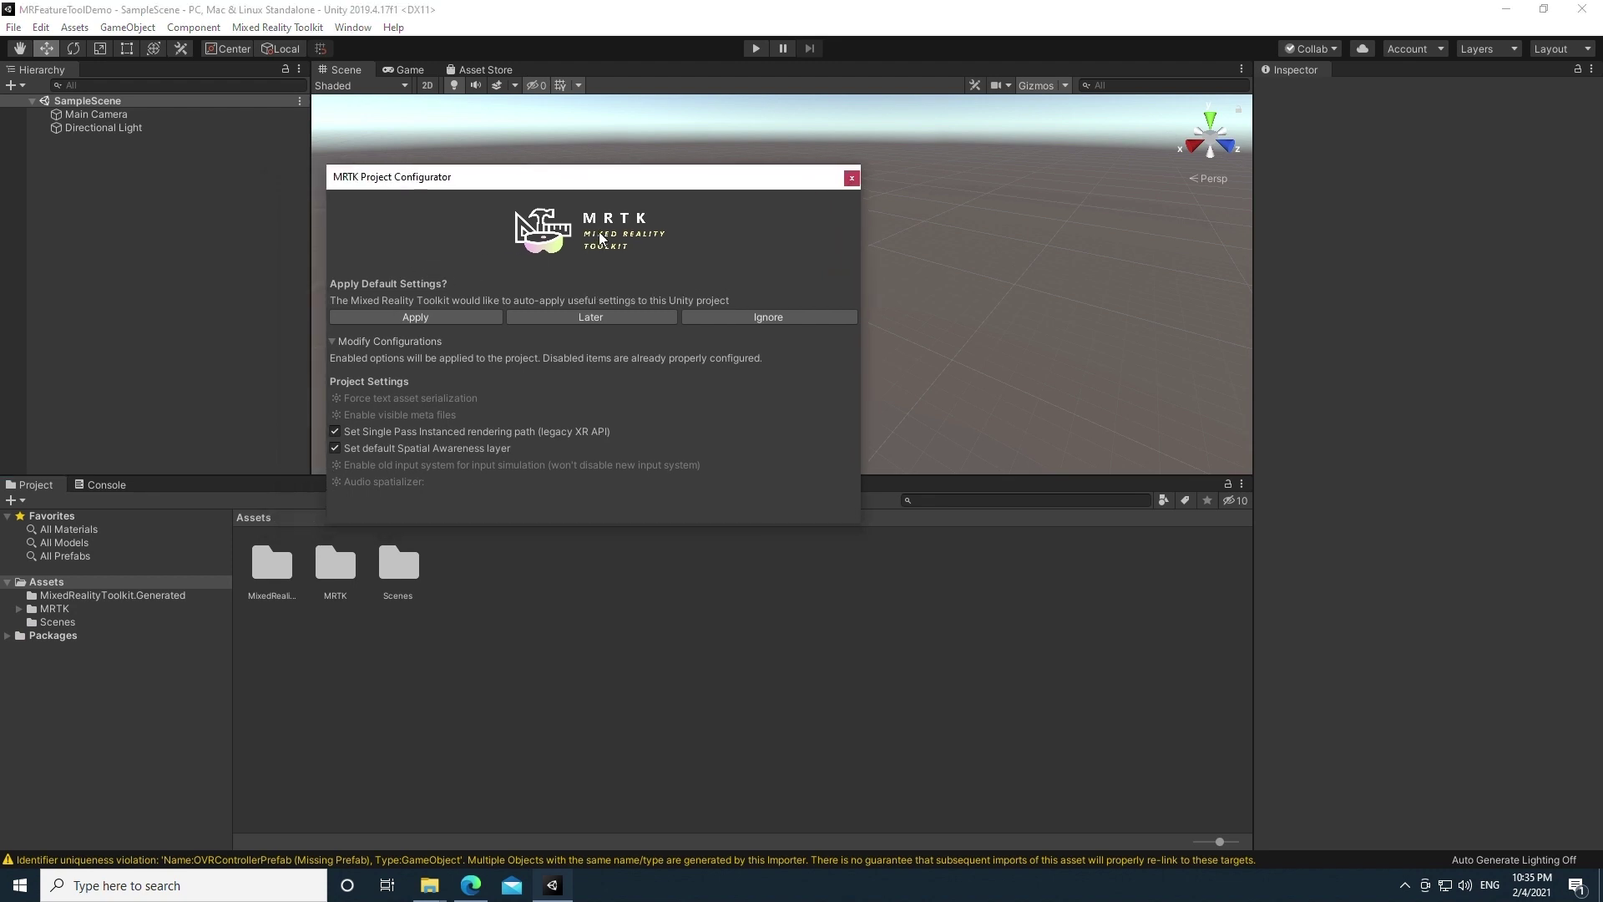